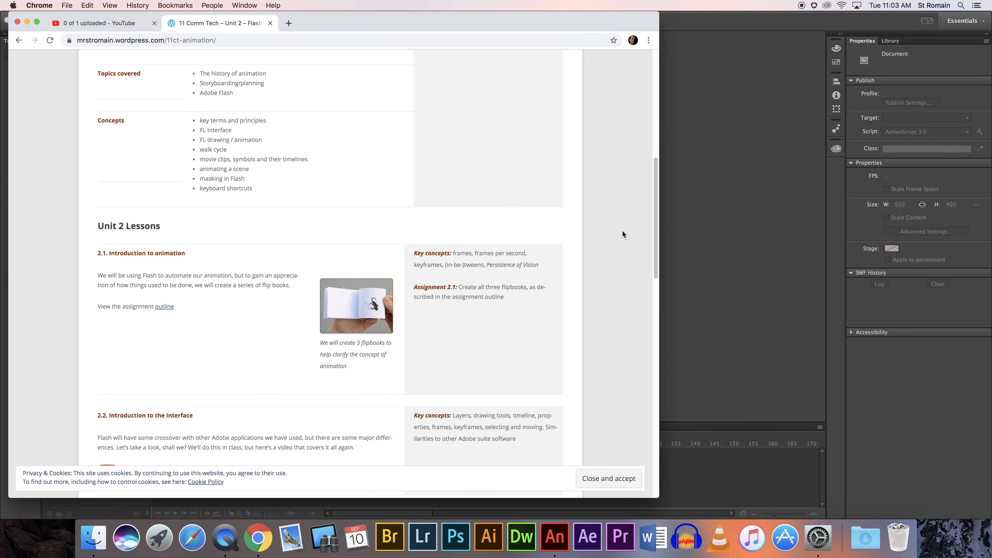
Switch from the browser's lesson page to Adobe Animate and create a new ActionScript 3.0 document.
drag(657, 222, 651, 253)
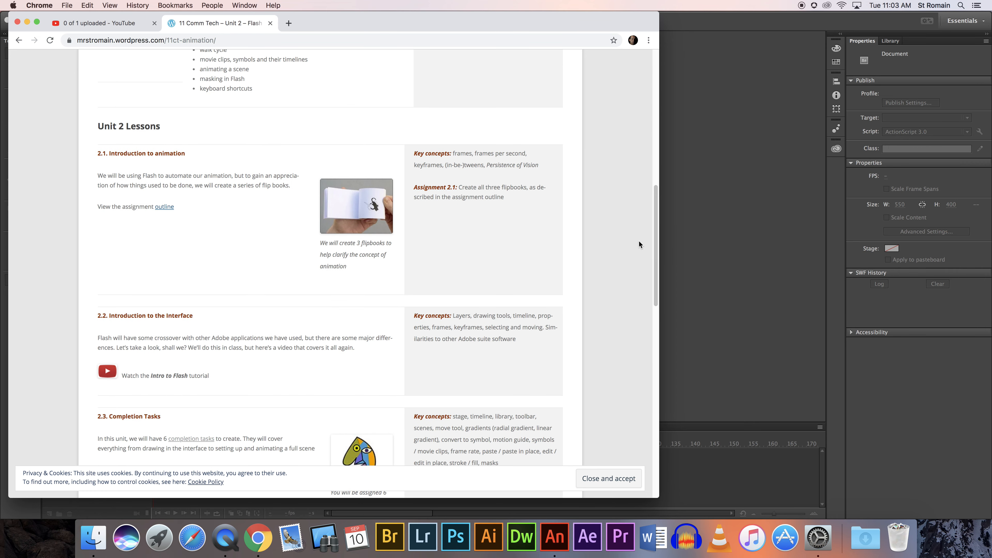
key(super+Tab)
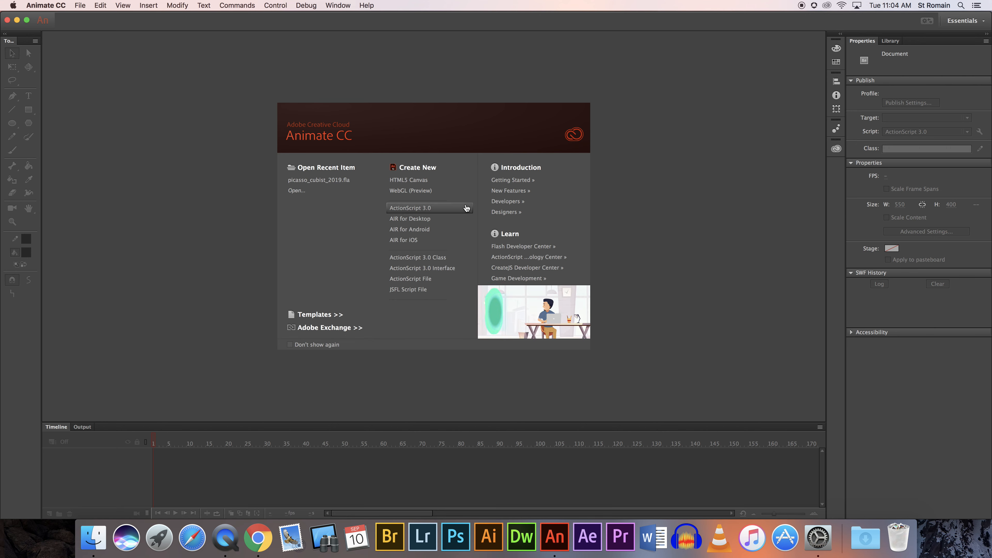
click(429, 212)
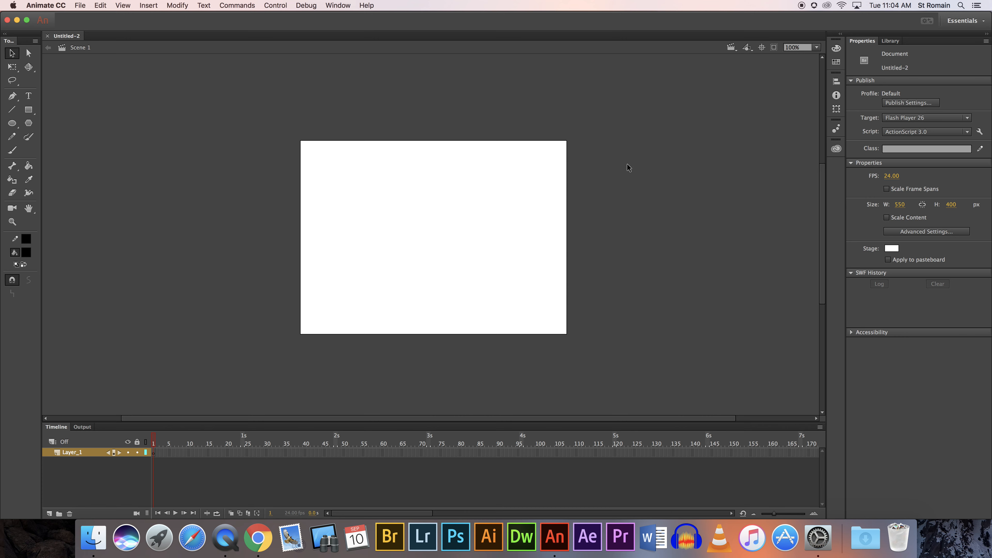
Reset the Essentials workspace to its original layout.
click(968, 21)
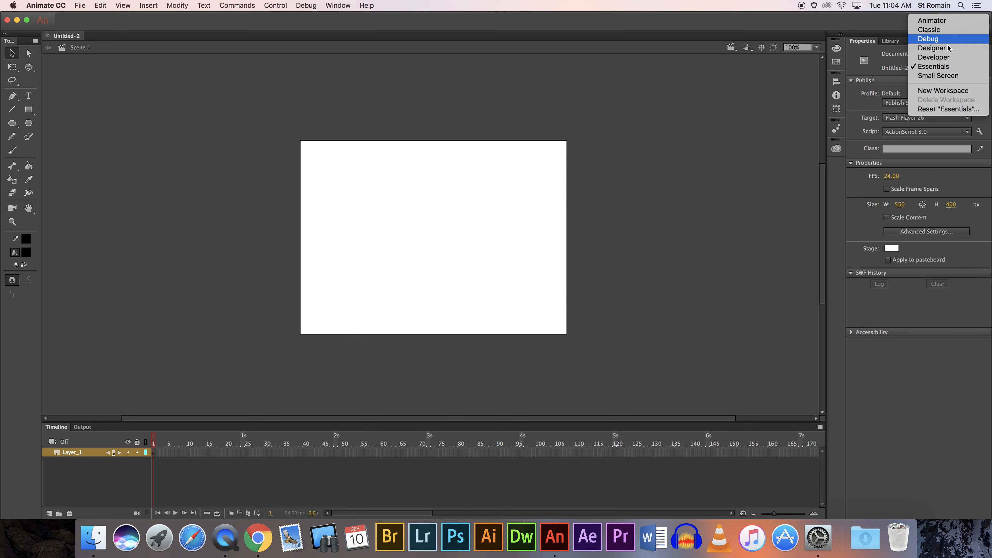
click(942, 67)
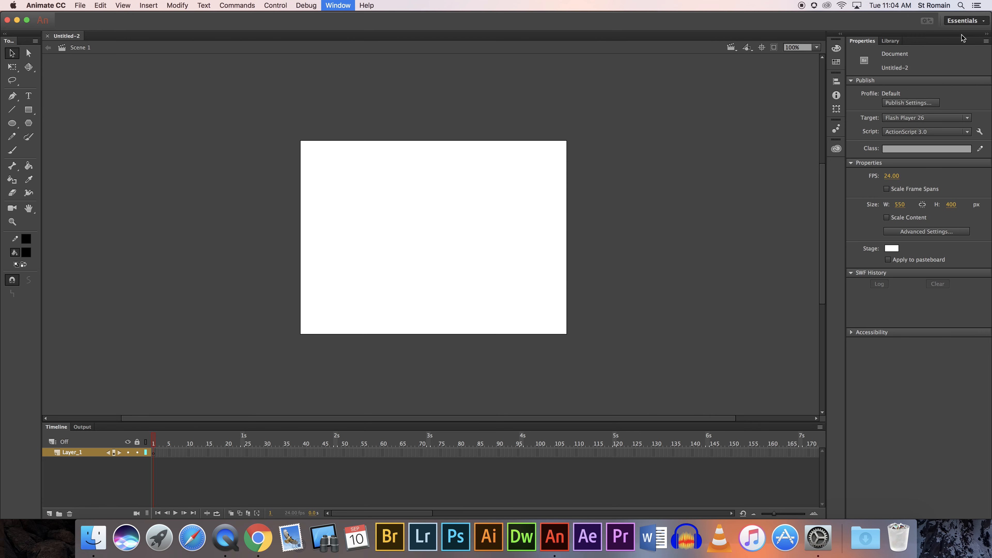
click(967, 20)
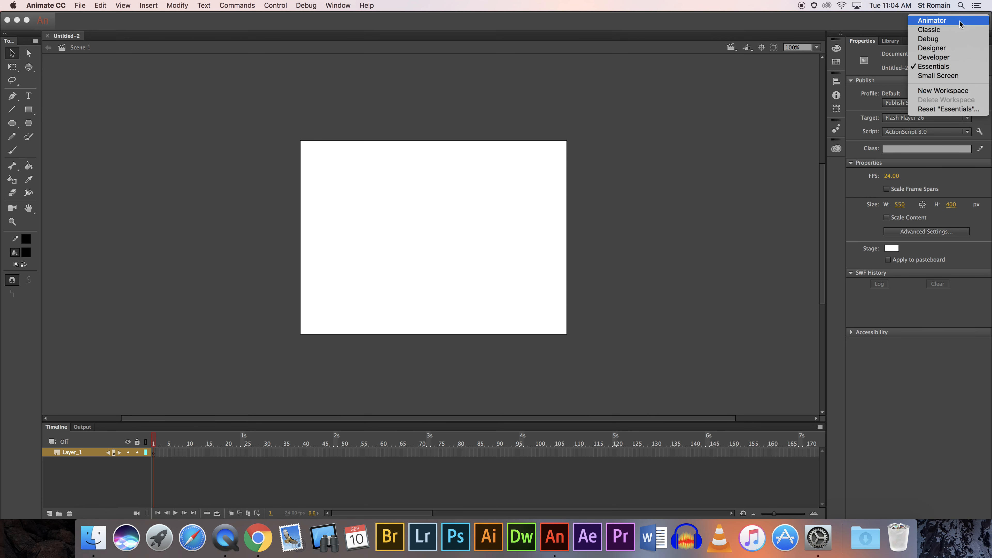
click(951, 109)
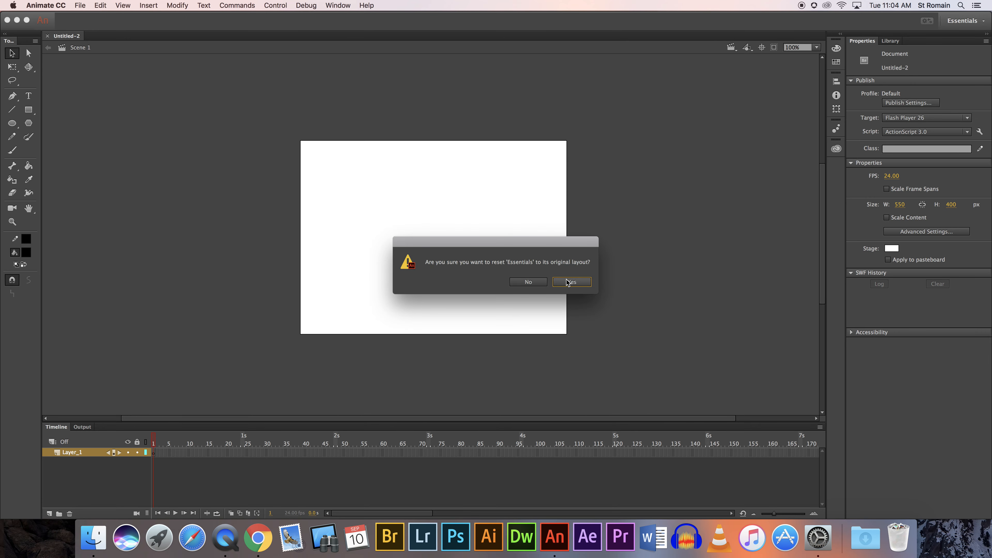
click(567, 285)
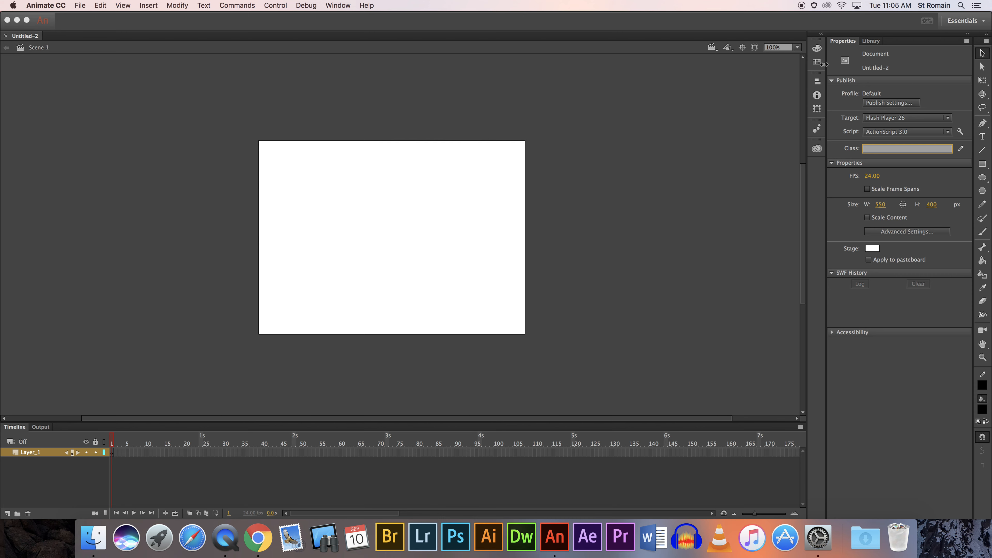
click(964, 20)
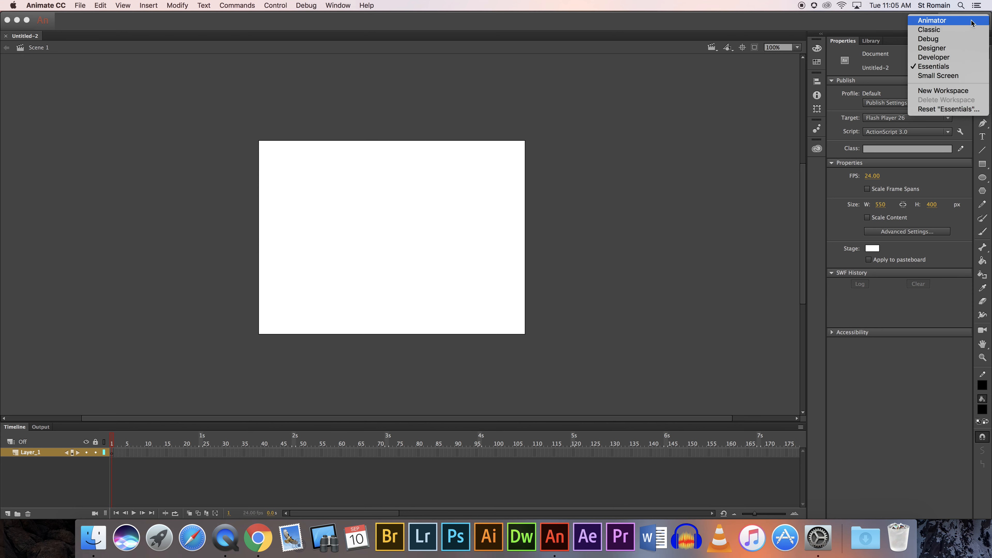
click(963, 110)
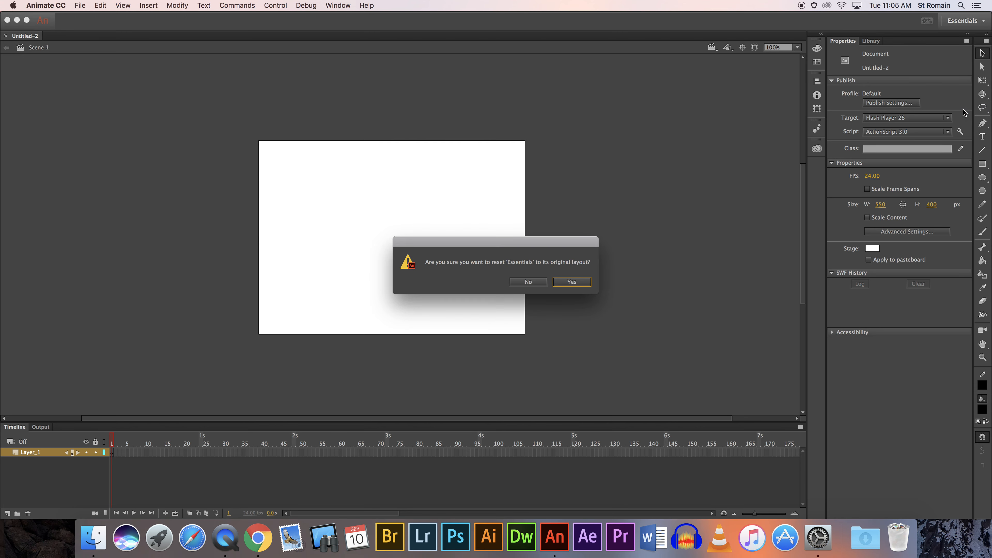
key(Return)
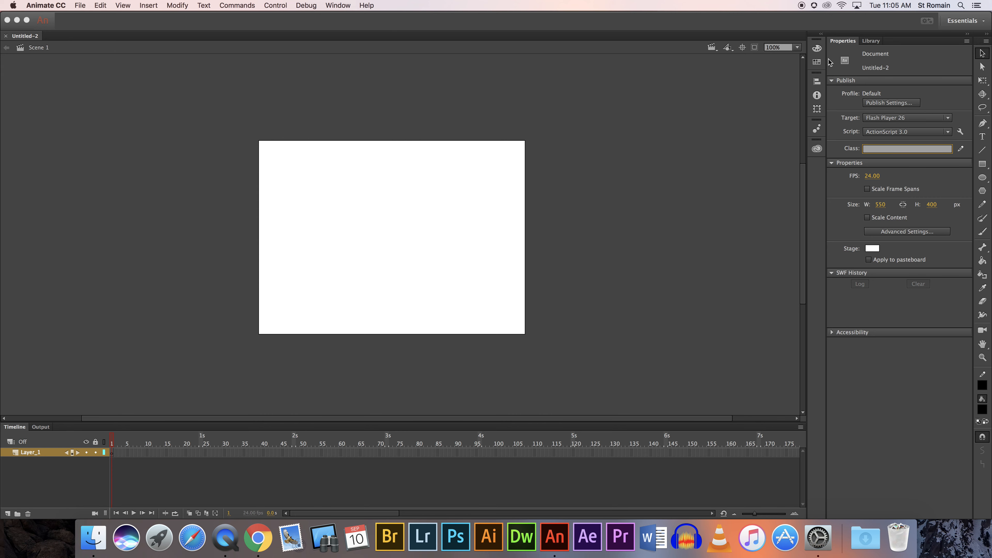
Rearrange the workspace with Tools above the stage, Properties above the Timeline and the Library docked at the side.
drag(846, 40, 381, 80)
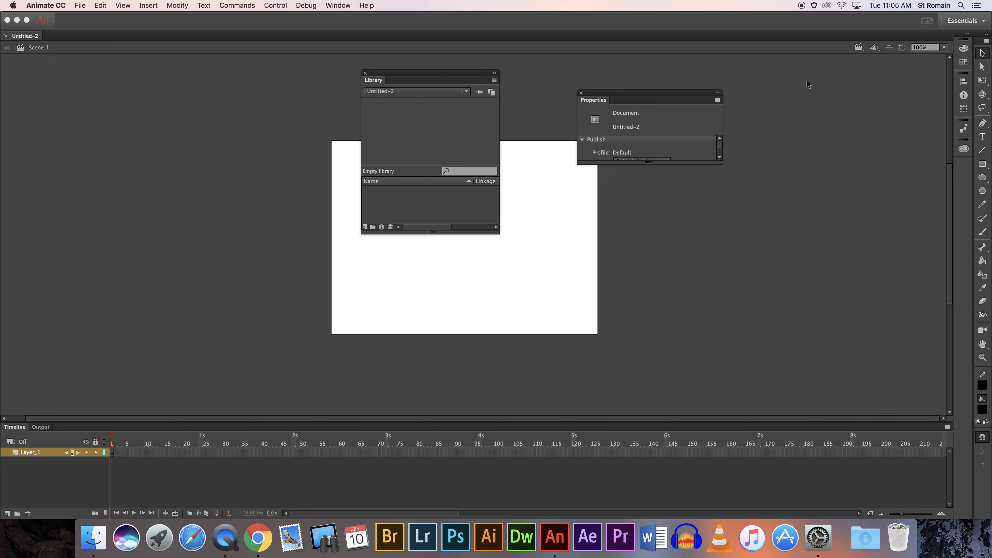
drag(980, 43, 751, 33)
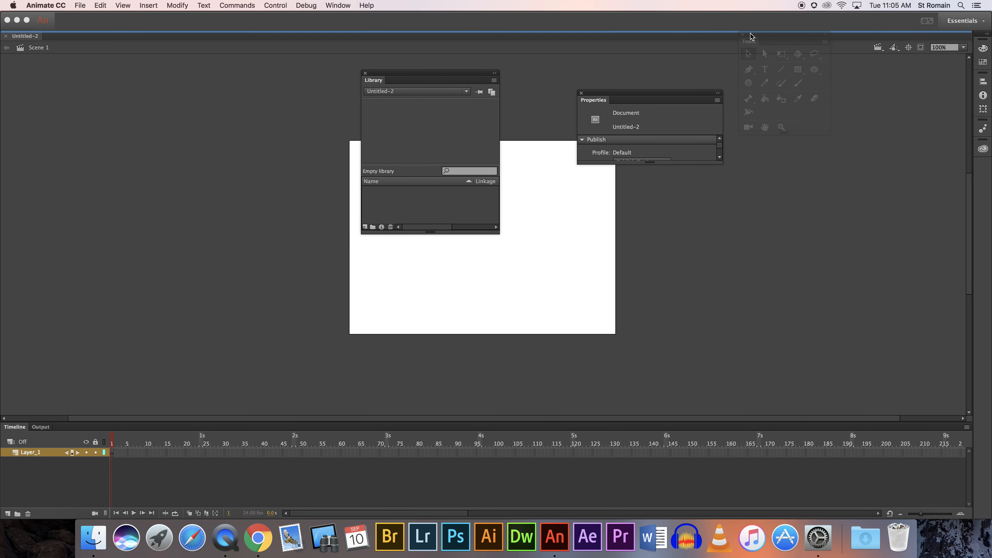
drag(676, 101, 720, 421)
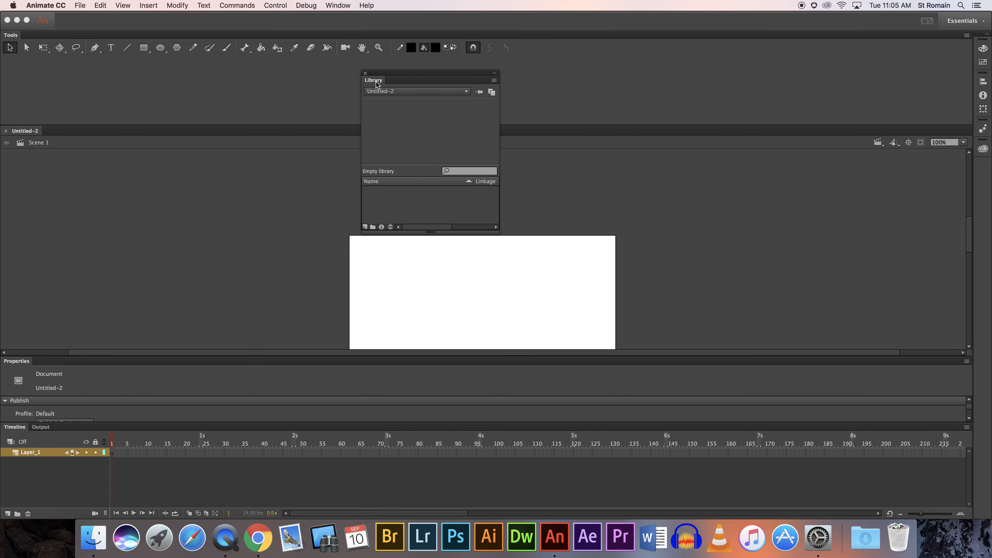
drag(417, 77, 972, 180)
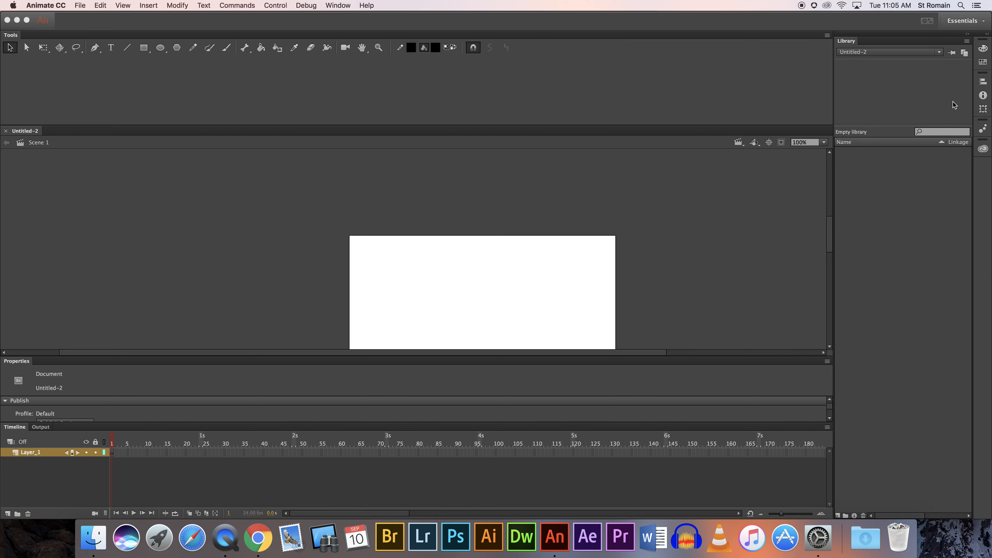
Try out the Designer and Classic workspaces in turn.
click(959, 23)
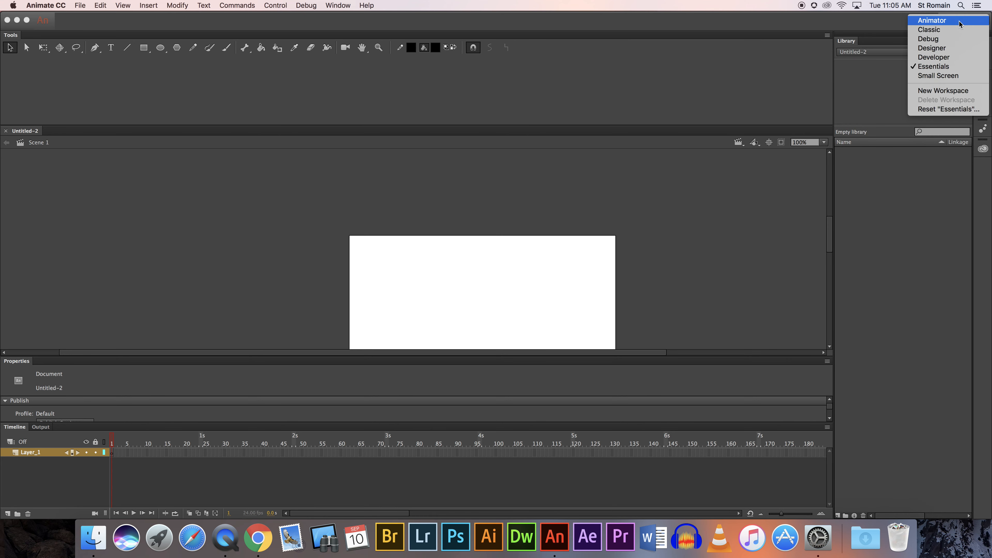
click(949, 48)
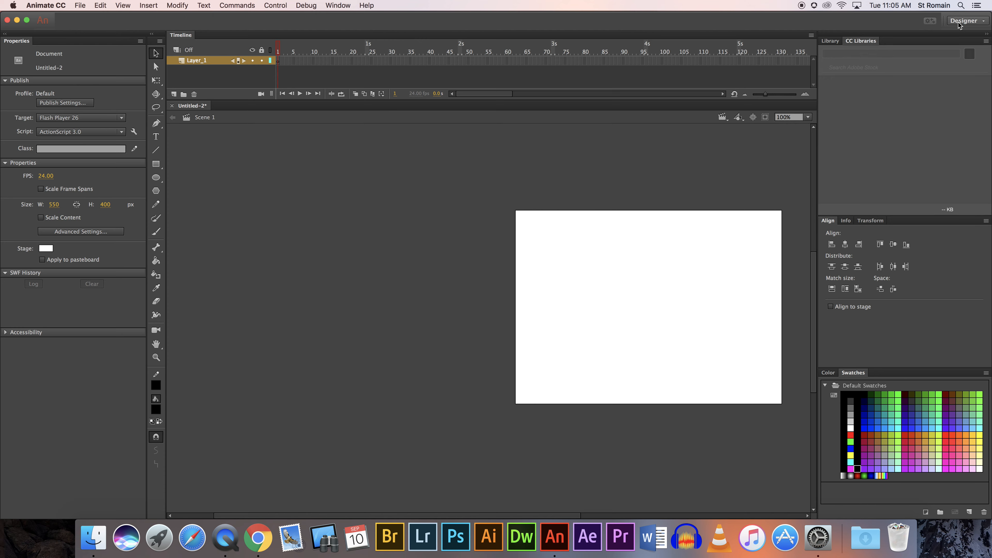
click(960, 23)
click(956, 31)
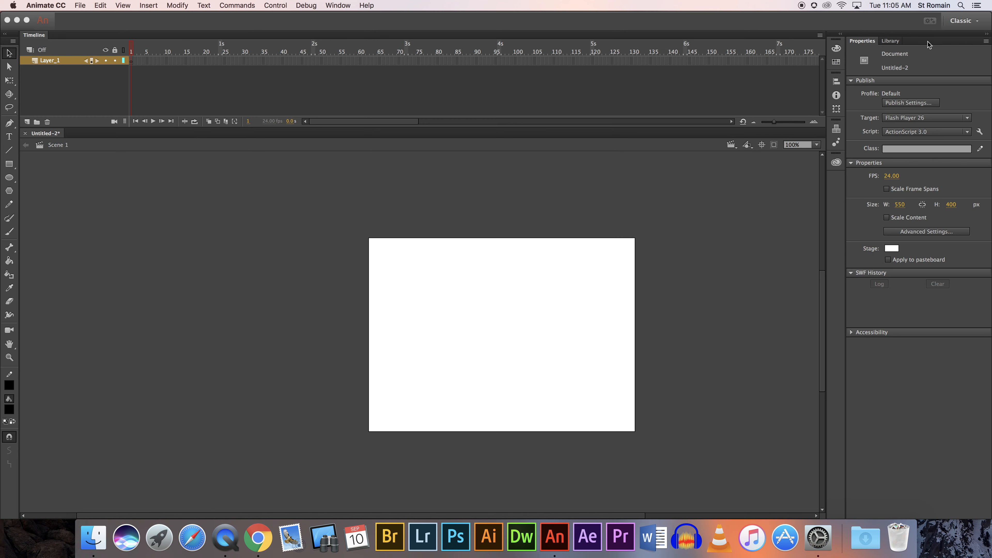
click(964, 25)
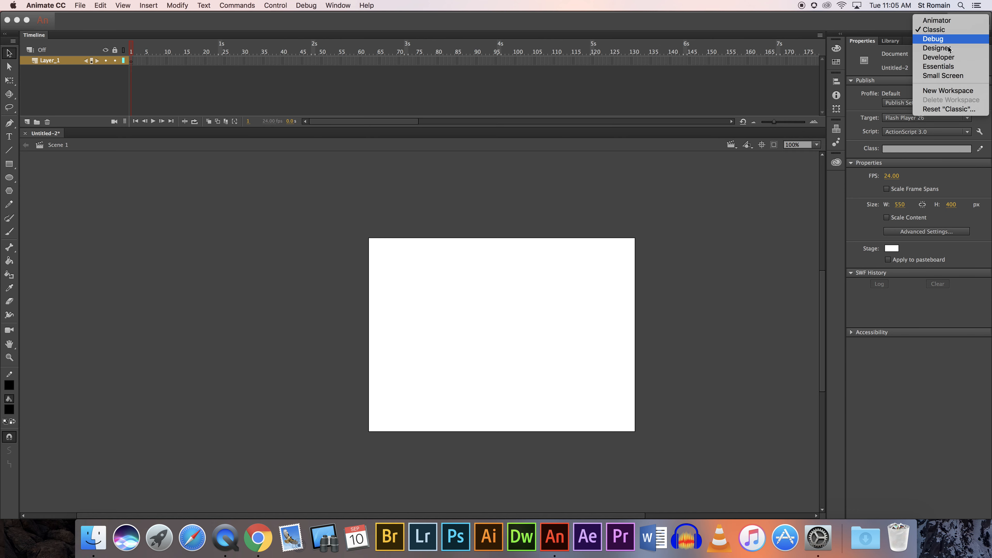
Return to the Essentials workspace and restore its original layout.
click(947, 67)
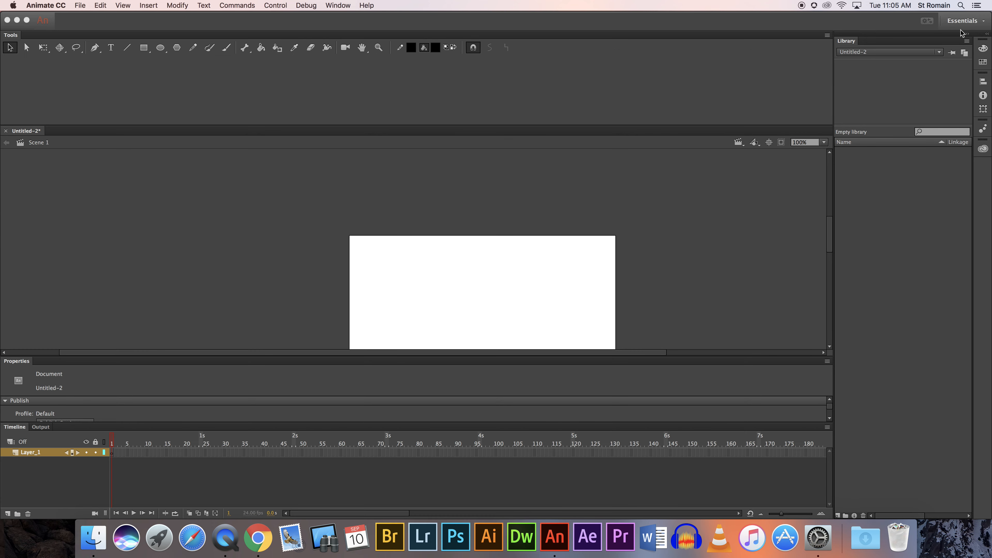
click(972, 22)
click(956, 112)
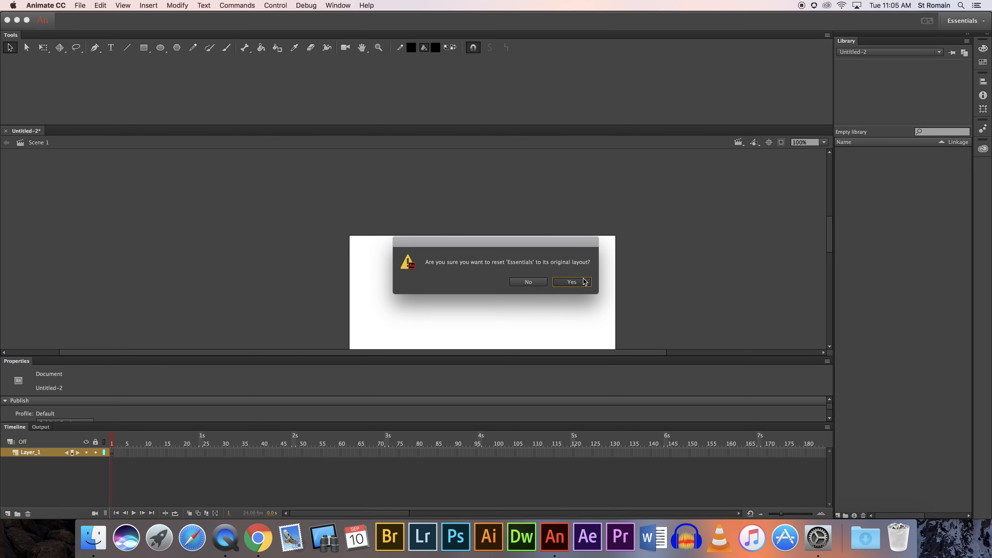
click(585, 281)
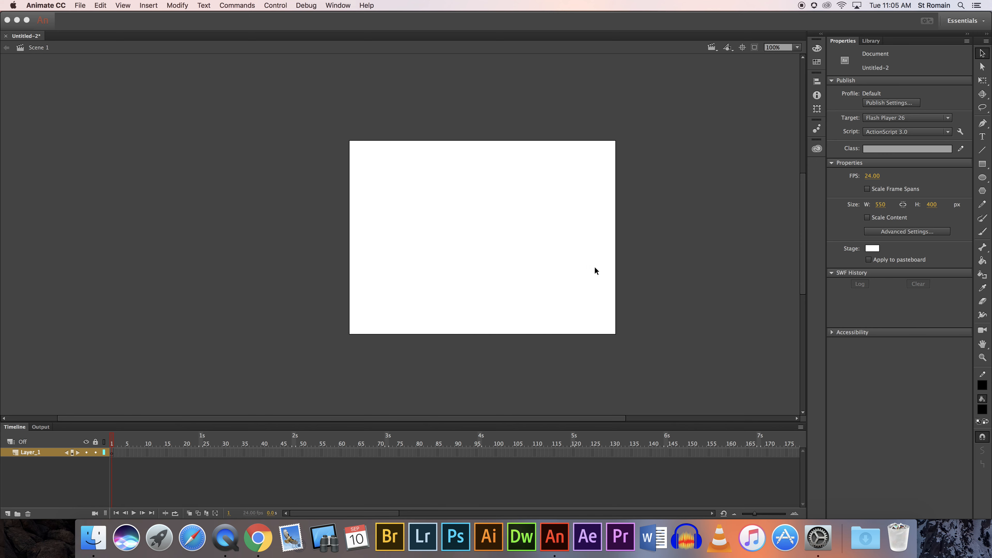
Dock the Tools panel along the left edge of the workspace and narrow it to two columns.
drag(979, 43, 3, 81)
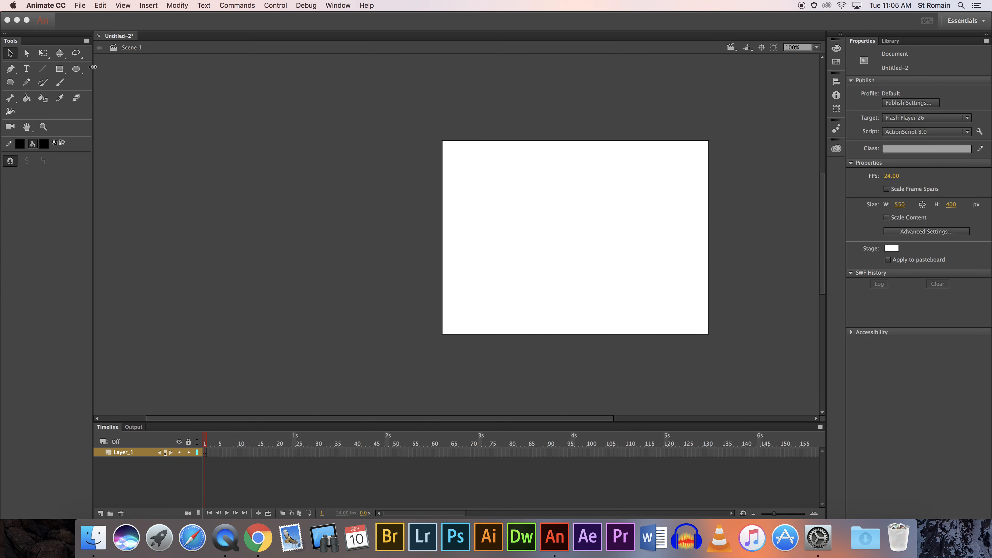
drag(76, 68, 39, 68)
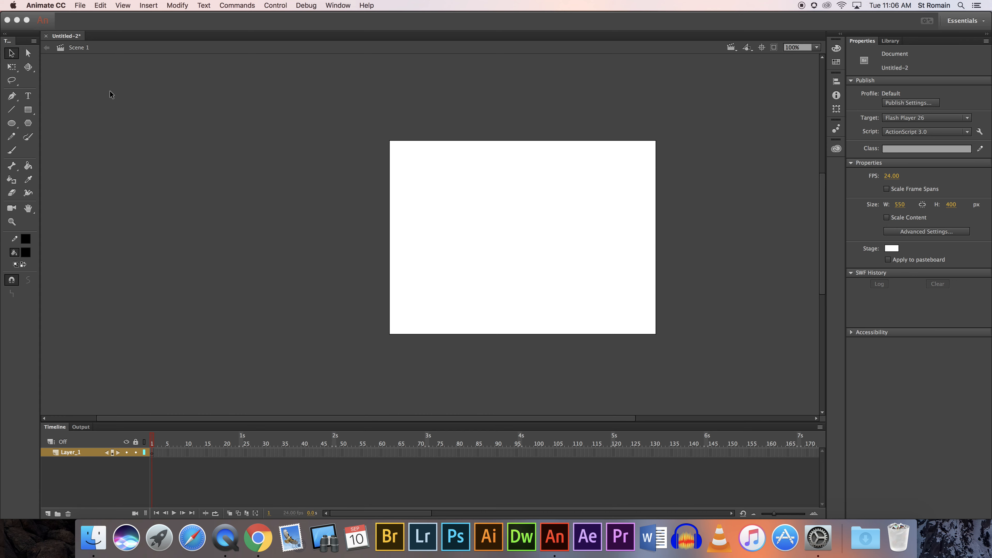
Try the Lasso, Selection, Subselection and Text tools in turn.
click(17, 84)
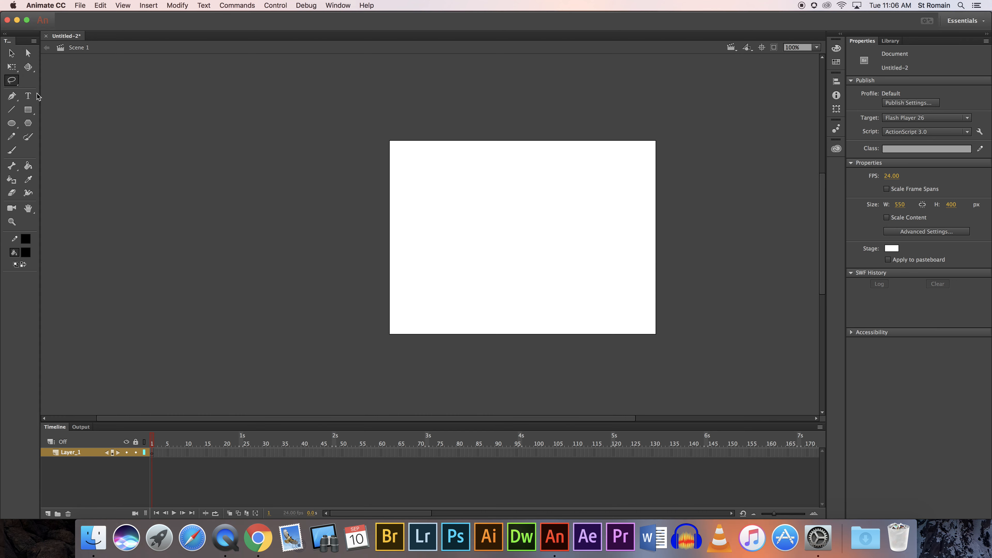
key(v)
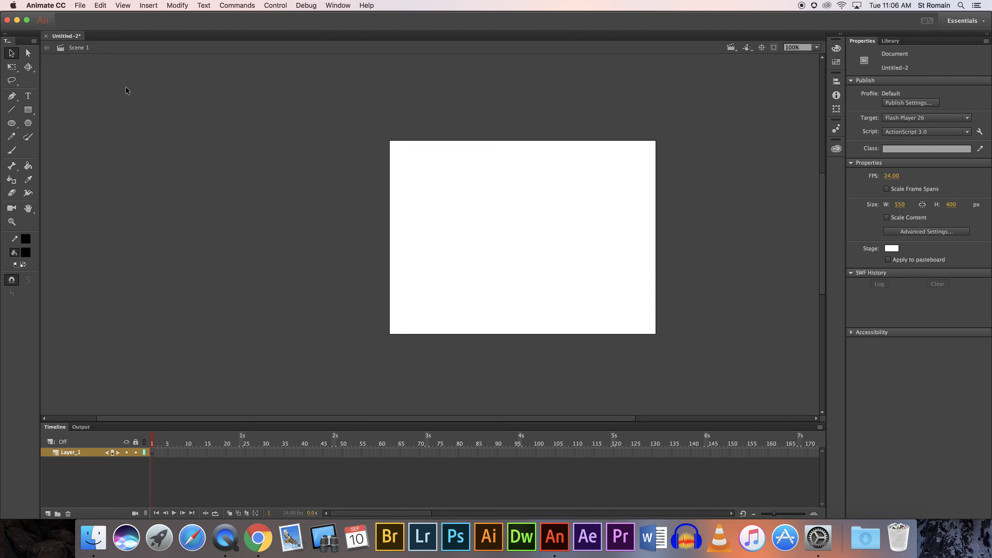
click(28, 54)
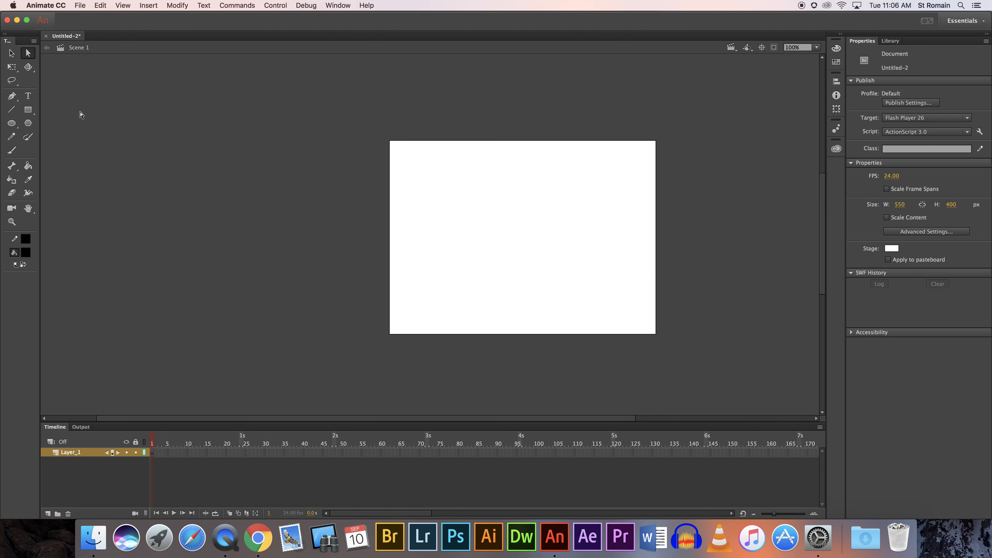
key(t)
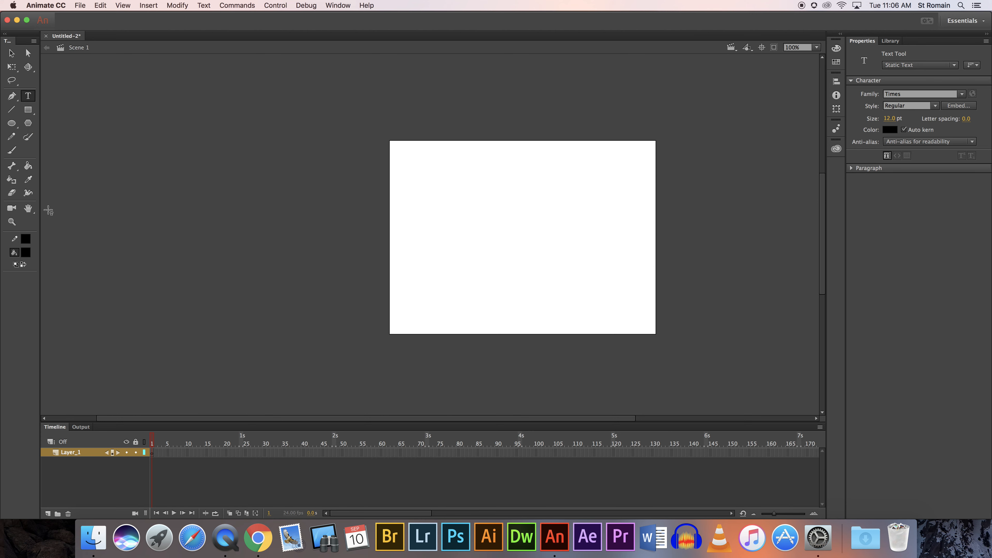
Pan the stage toward the middle of the work area with the Hand tool and return to the Selection tool.
click(28, 210)
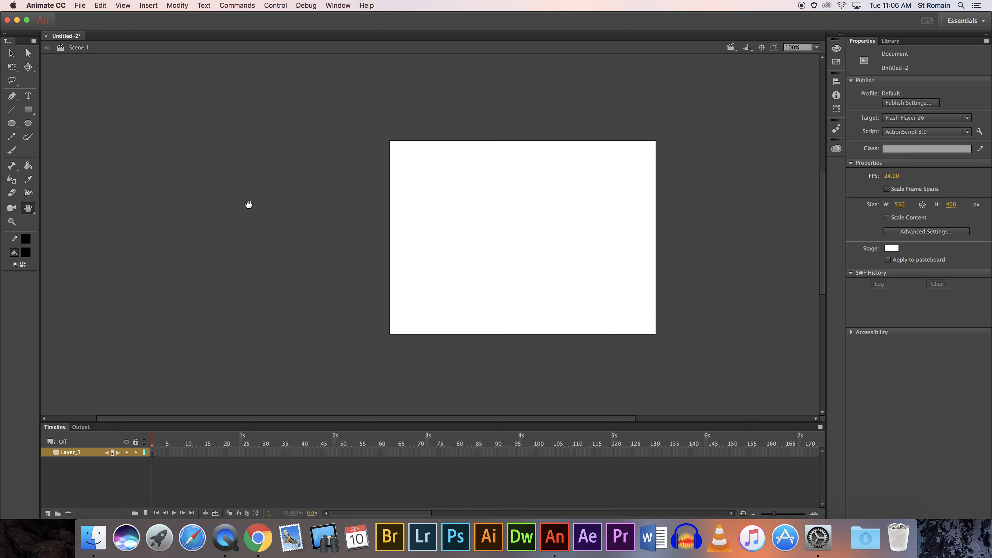
drag(415, 216, 330, 217)
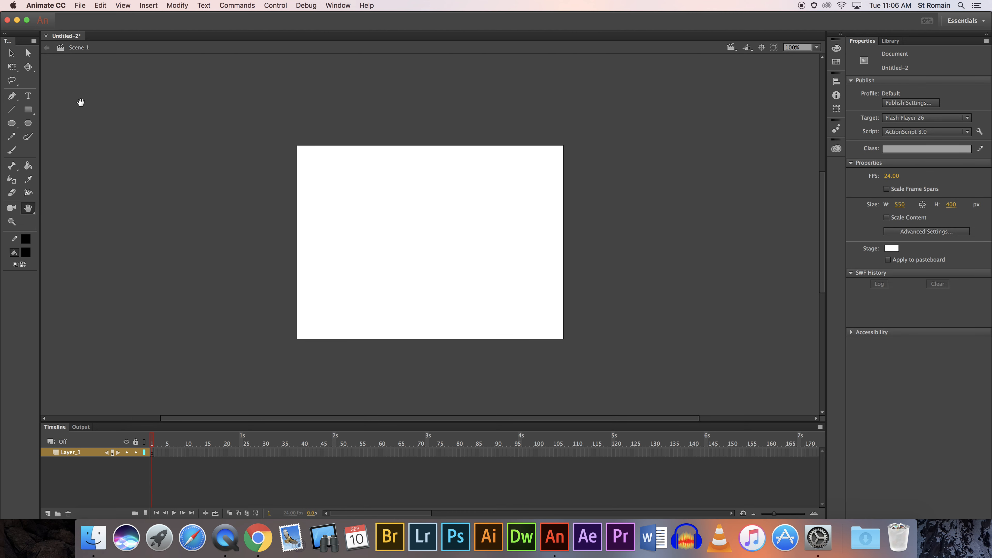
click(12, 53)
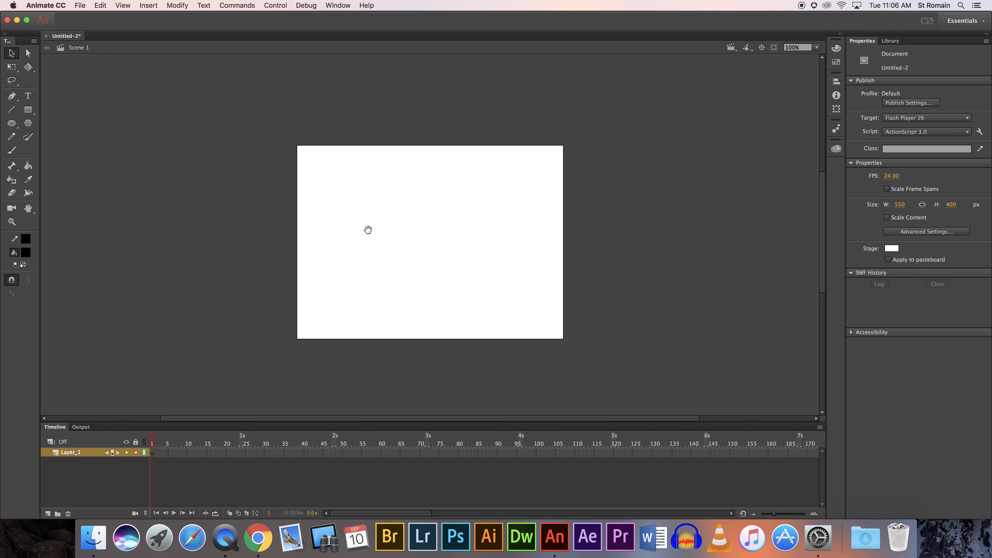
scroll(372, 225, right, 3)
scroll(368, 215, down, 3)
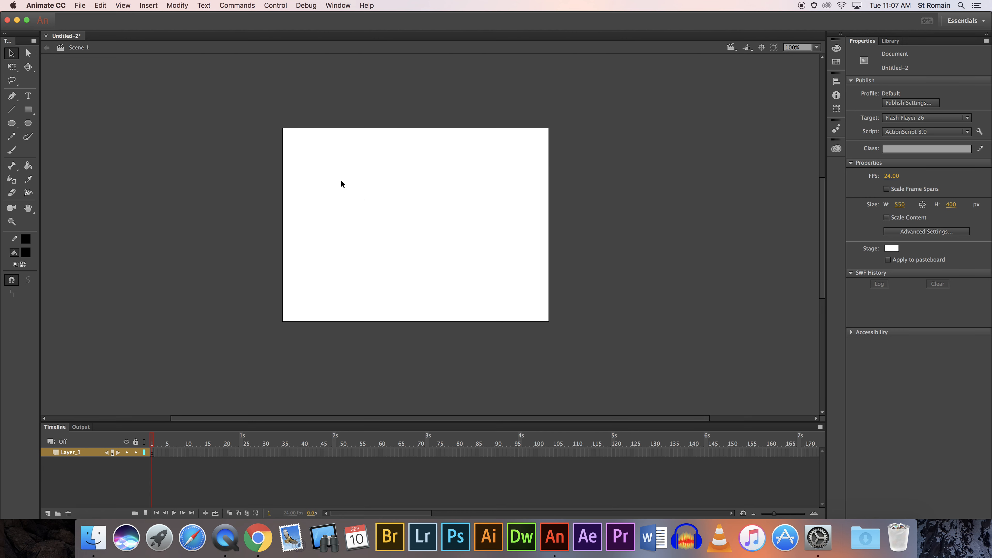
Draw a large black circle on the stage and a smaller black circle to its lower right with the Oval tool.
click(12, 123)
drag(332, 166, 407, 236)
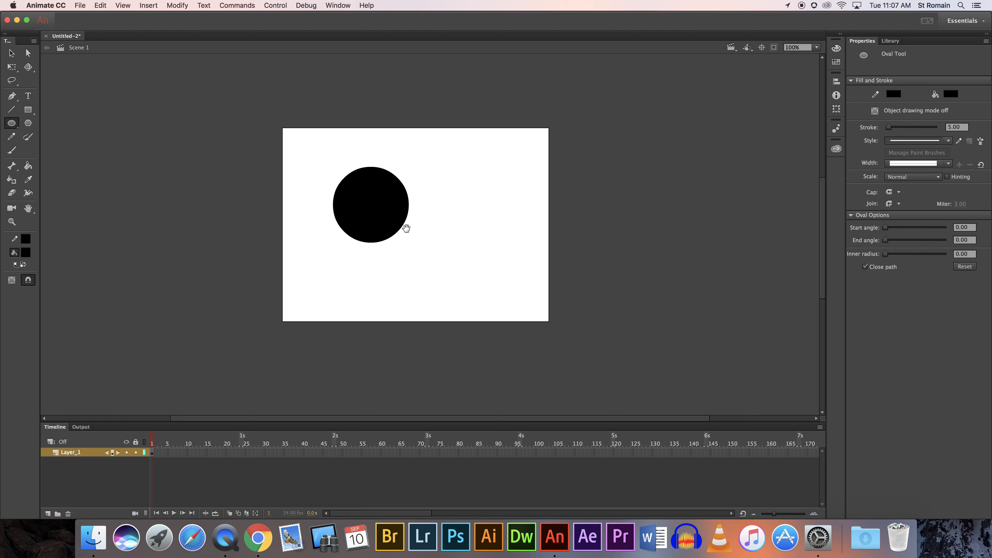
drag(426, 241, 457, 272)
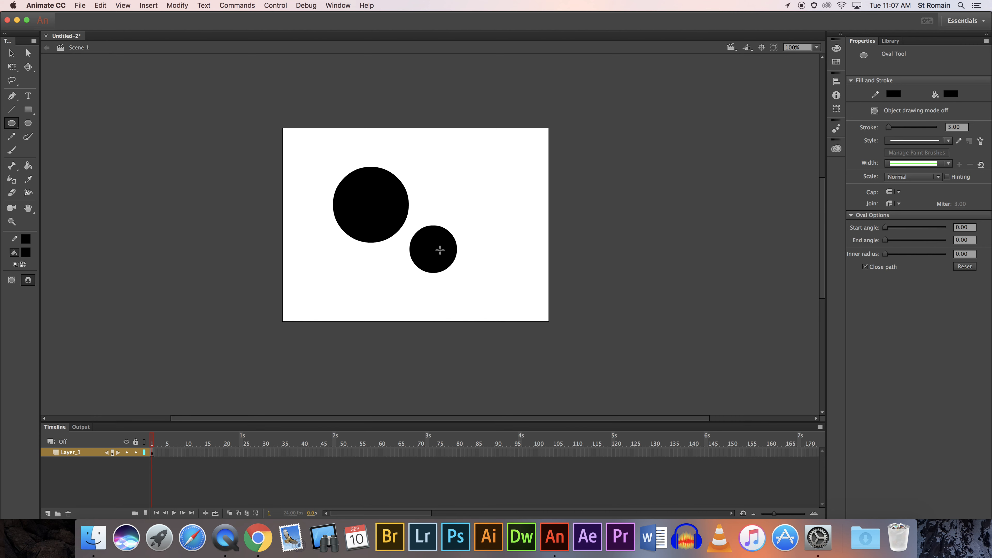
drag(438, 249, 385, 267)
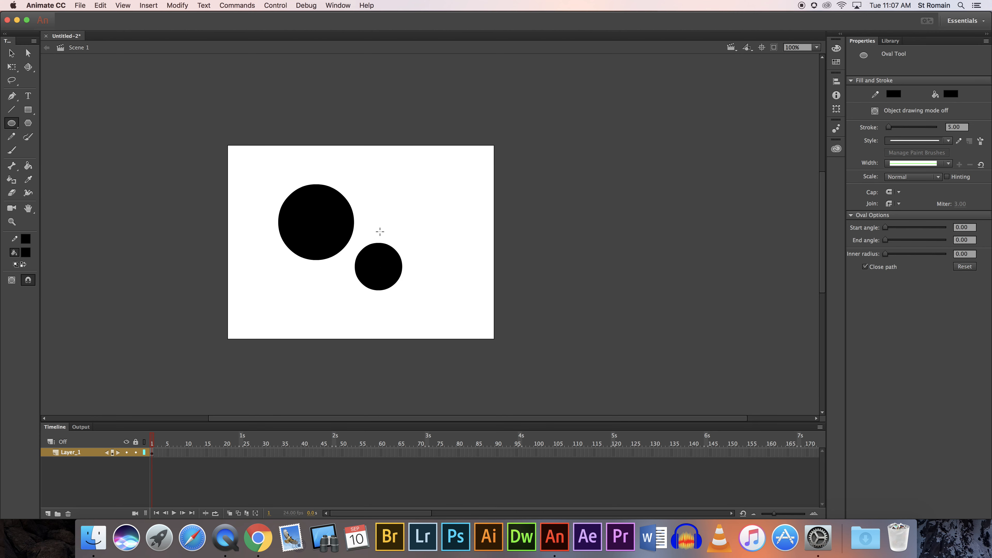
Zoom in on the two circles with the Zoom tool, pan around the large circle and return the stage to 100%.
key(z)
drag(312, 220, 387, 270)
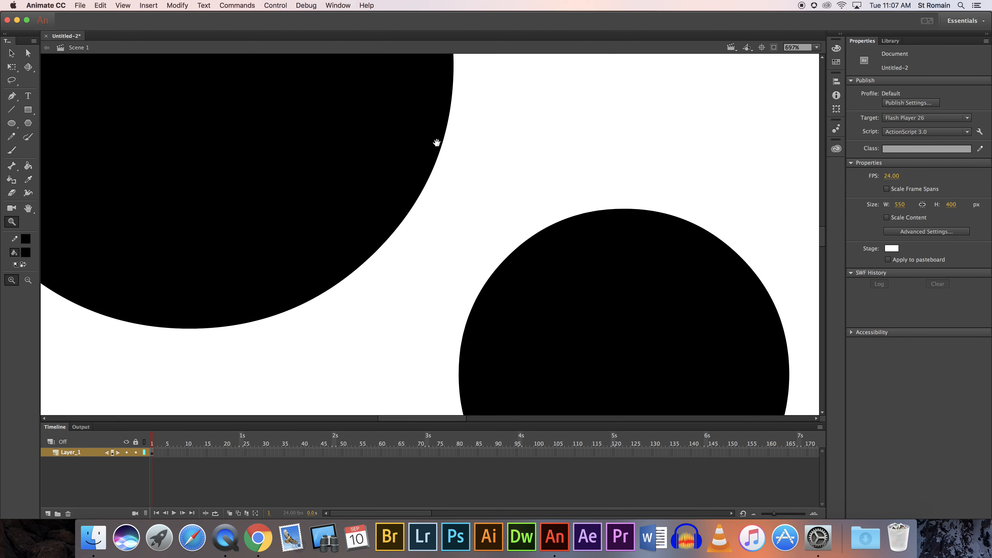
scroll(437, 143, up, 5)
drag(442, 200, 461, 281)
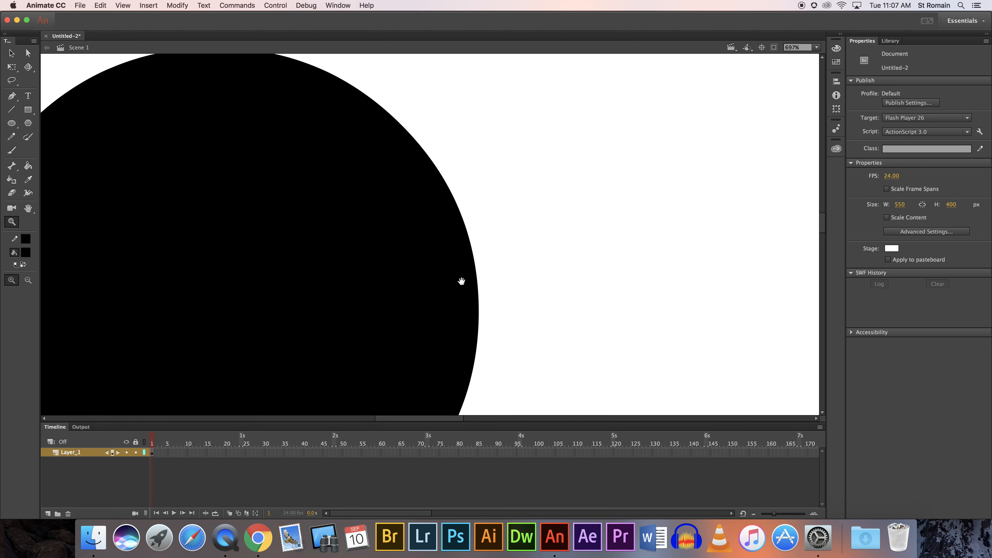
drag(386, 147, 464, 231)
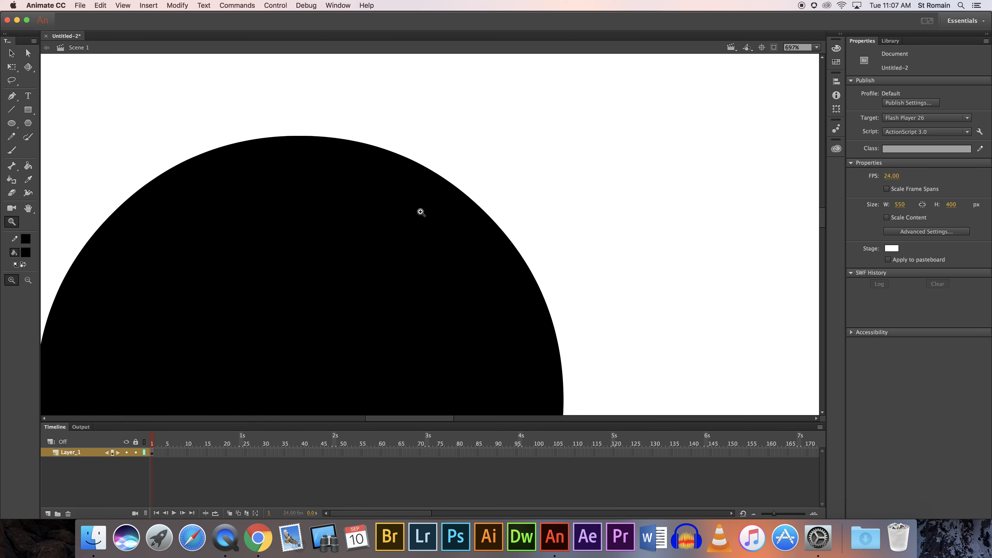
key(super+1)
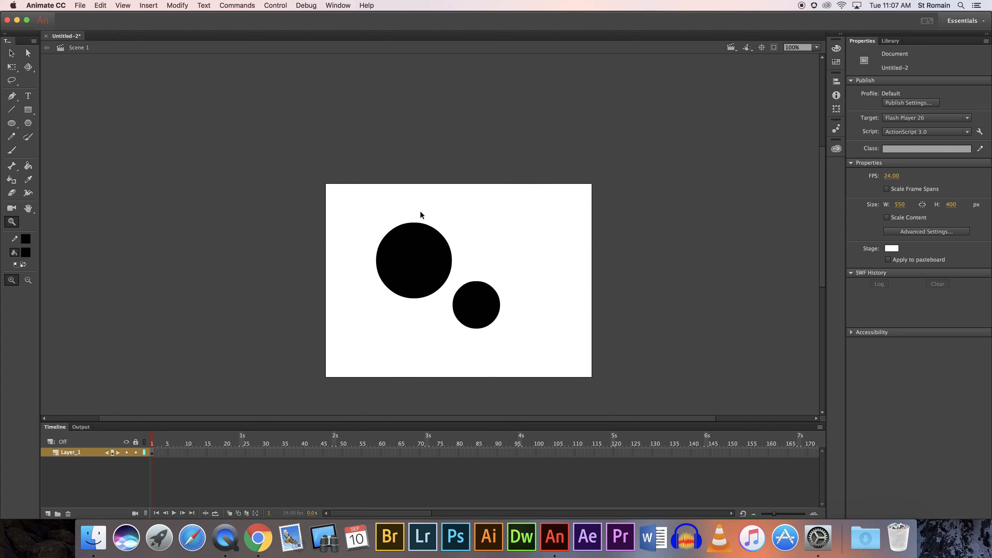
Zoom the stage in stepwise to 800% and back out stepwise to 100%.
key(super+equal)
key(super+equal)
key(super+equal)
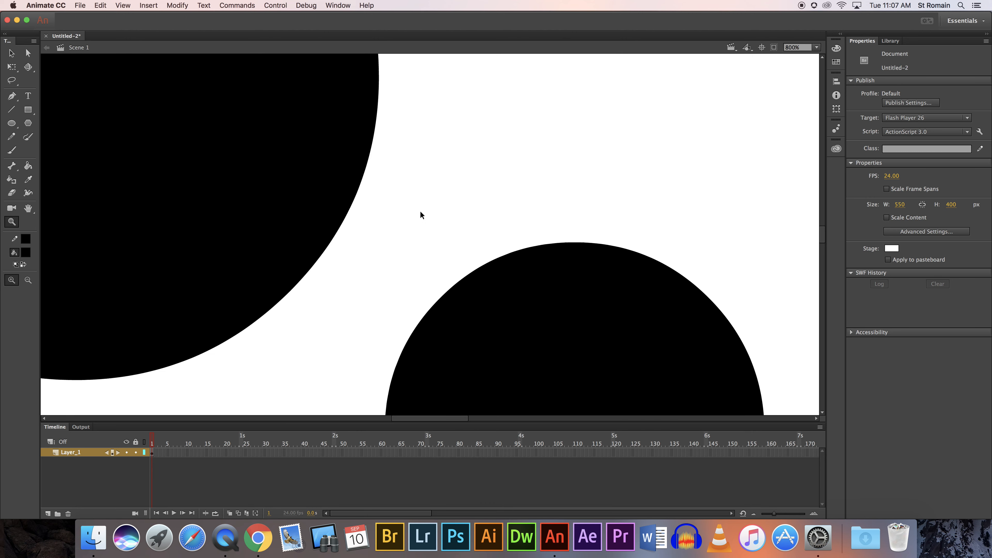
key(super+minus)
key(super+minus)
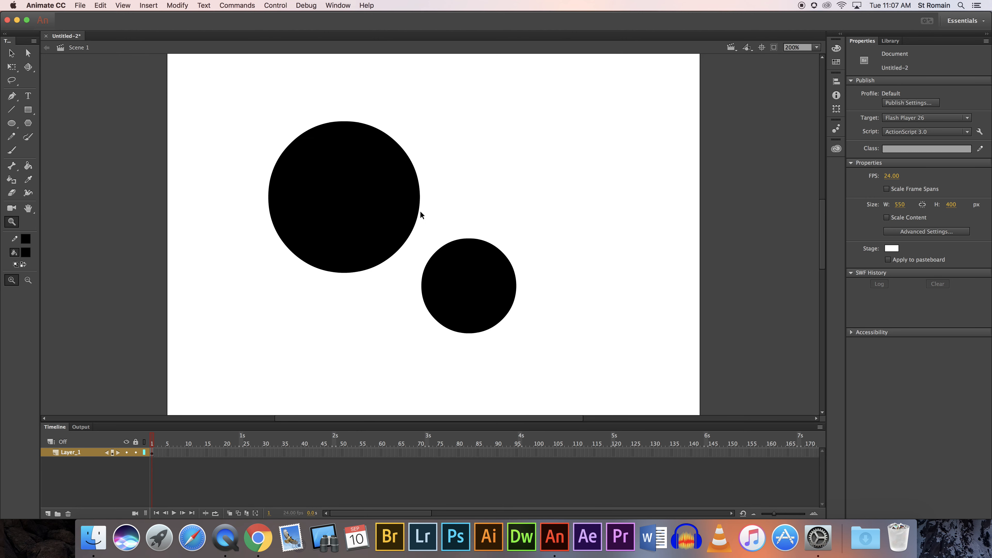
key(super+minus)
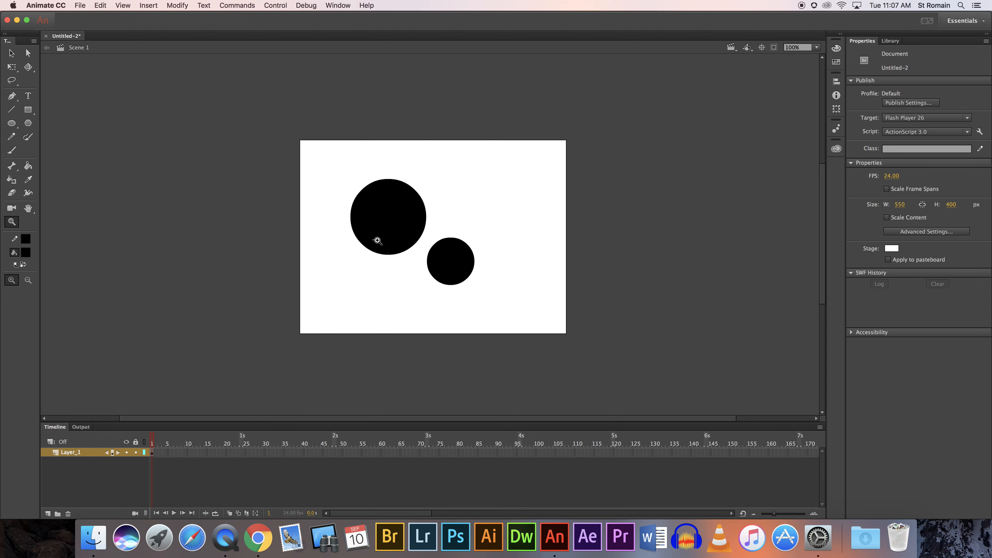
Magnify the large circle's lower edge to 2000% with the Zoom tool and reset the view to 100%.
drag(372, 240, 454, 282)
drag(309, 136, 385, 206)
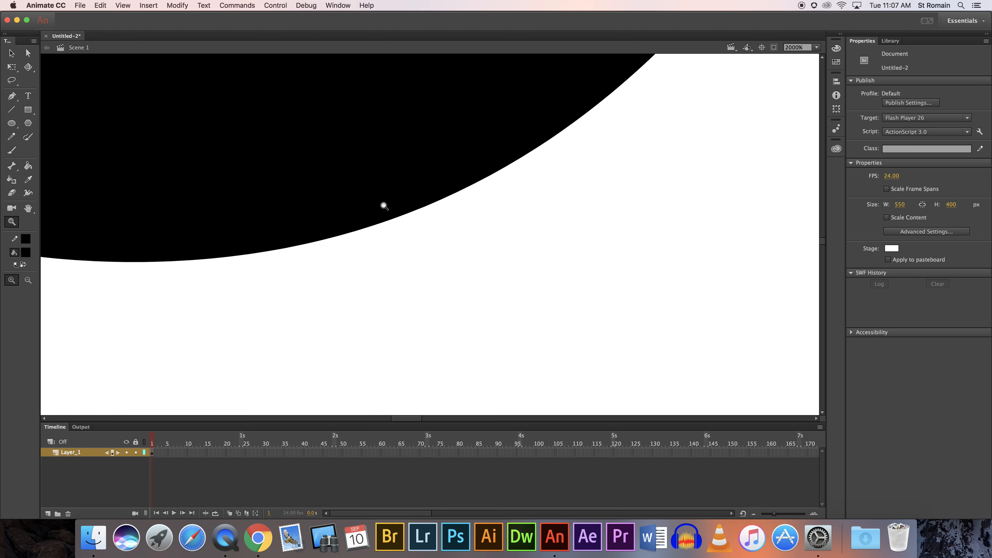
double_click(12, 222)
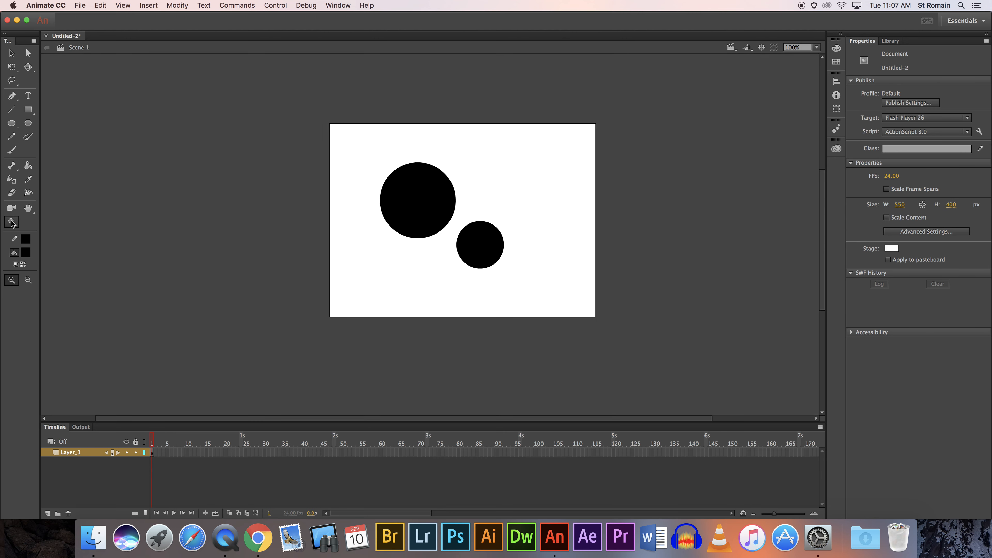
Set the stage magnification to the 400% preset, switch it to 800% and restore the 100% view.
click(818, 48)
click(807, 121)
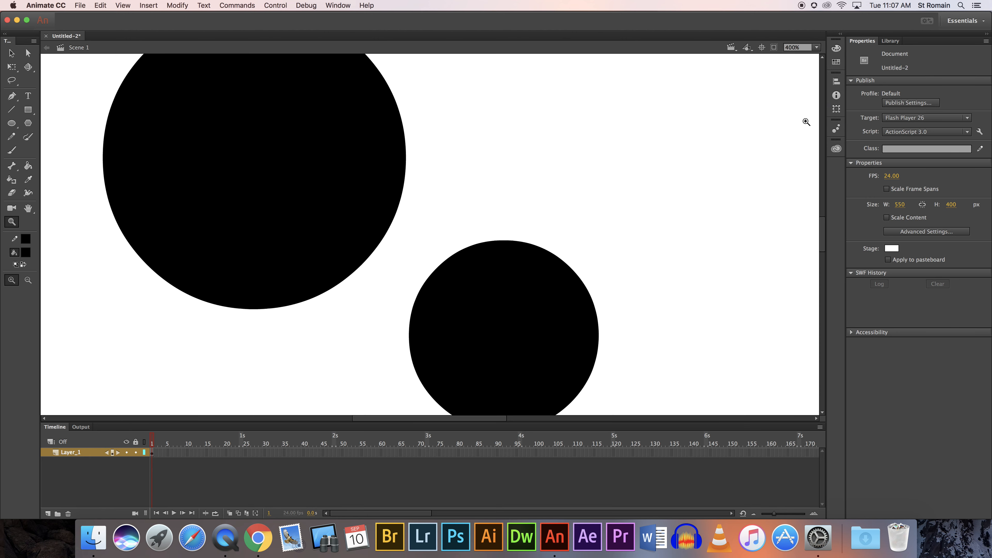
click(813, 48)
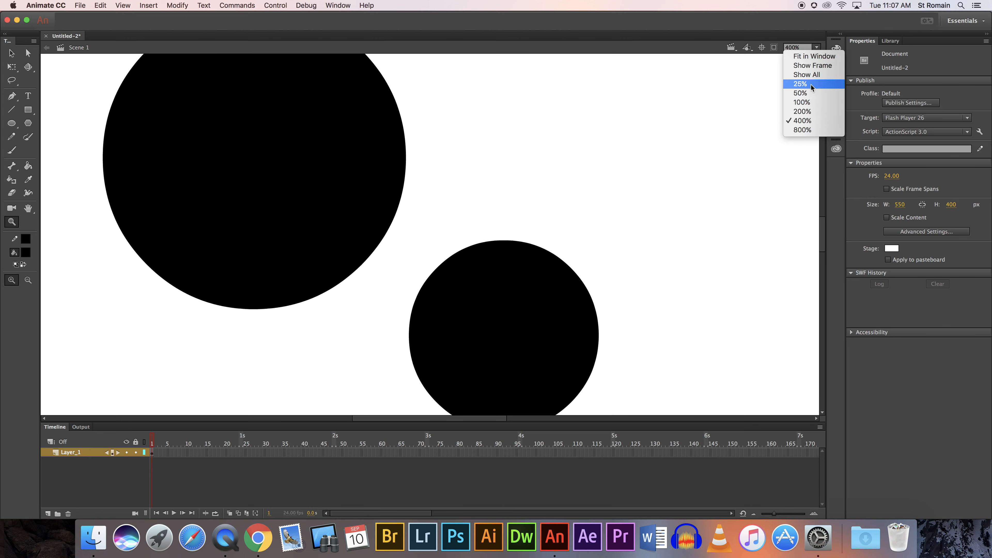
click(806, 129)
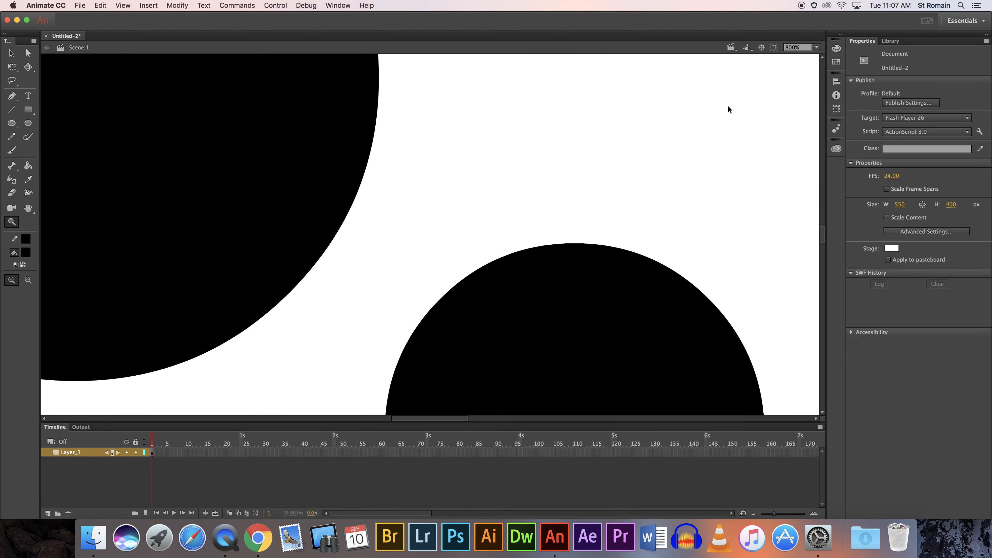
key(super+1)
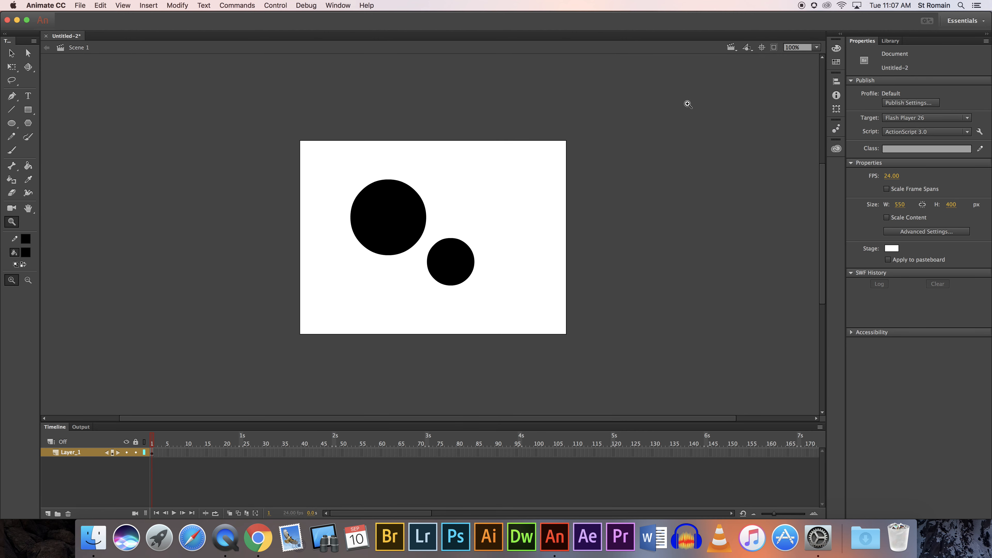
Select both black circles on the stage and delete them.
click(13, 53)
drag(340, 174, 491, 297)
key(Delete)
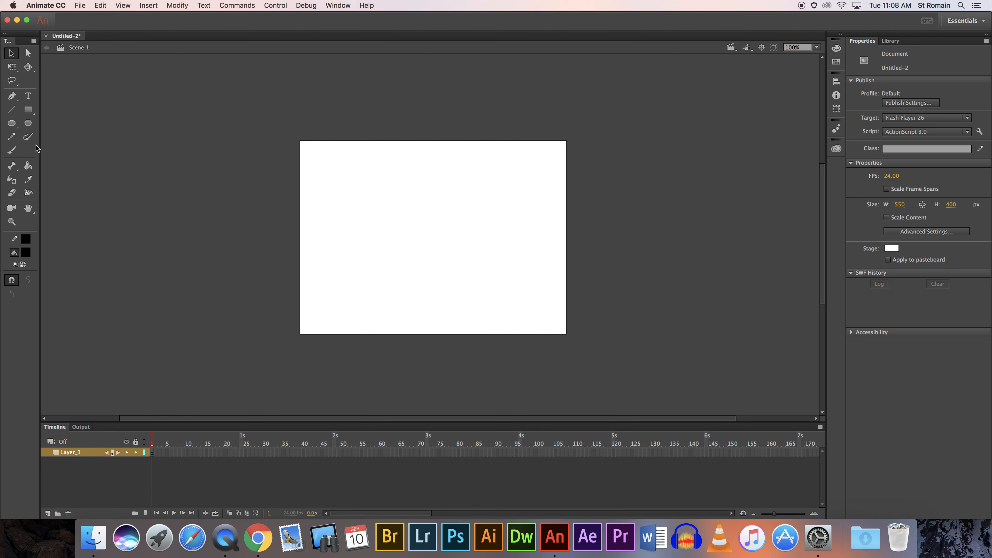
Draw a black circle and a larger black oval near the stage's center, undoing each one after drawing it.
click(11, 123)
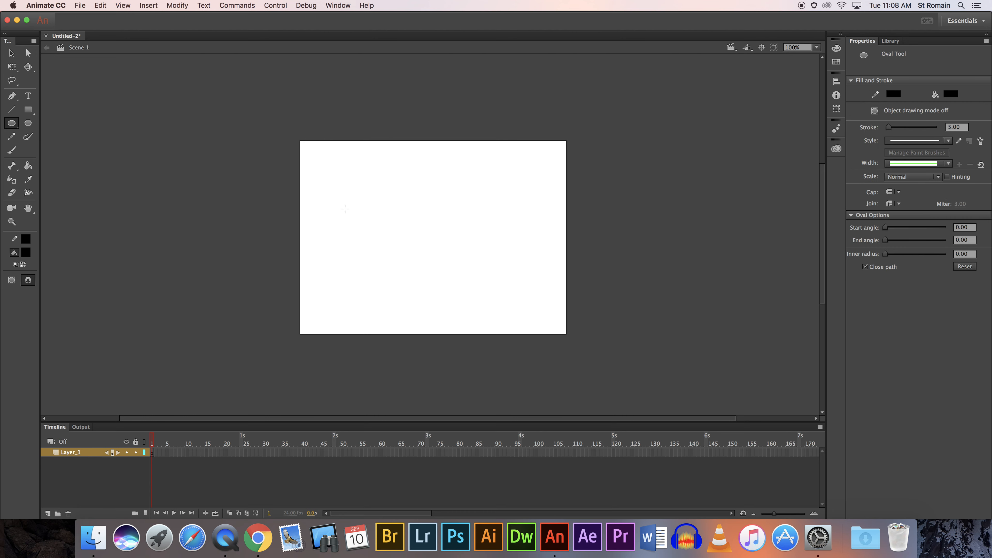
drag(394, 218, 434, 263)
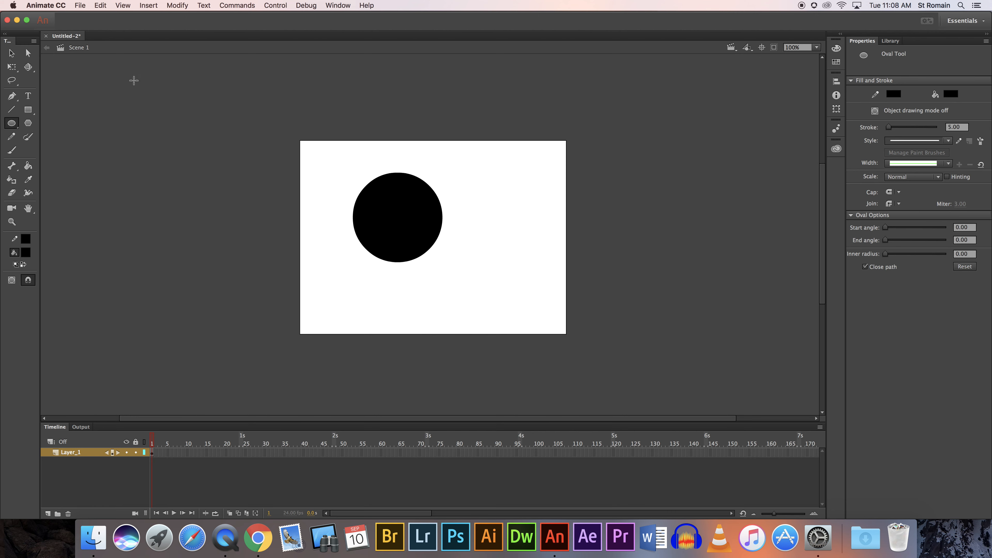
click(100, 6)
click(102, 17)
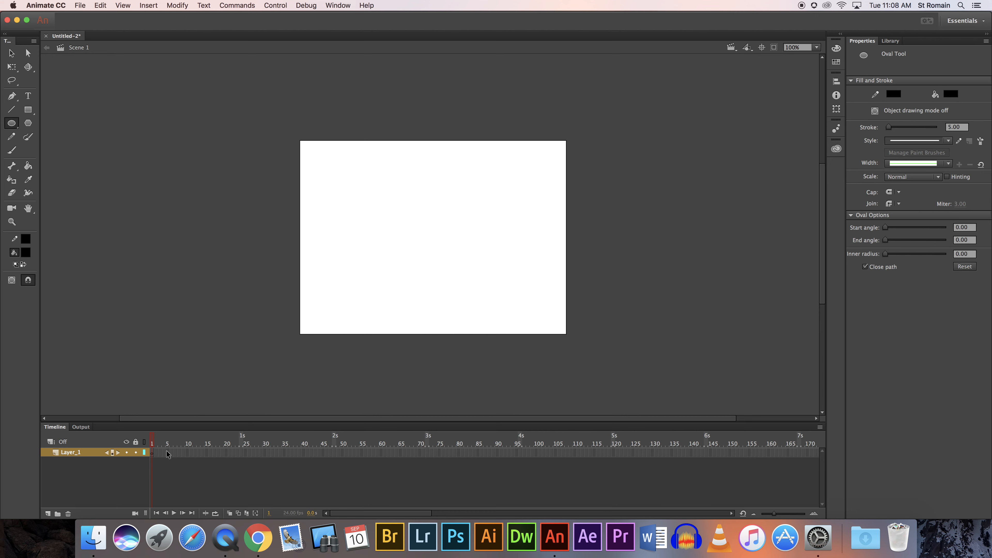
drag(369, 179, 474, 294)
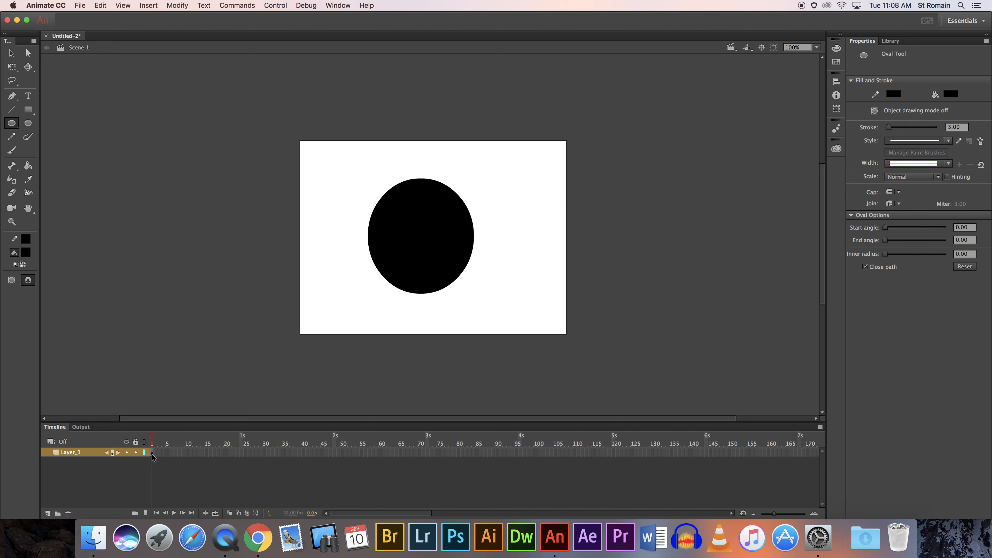
key(super+z)
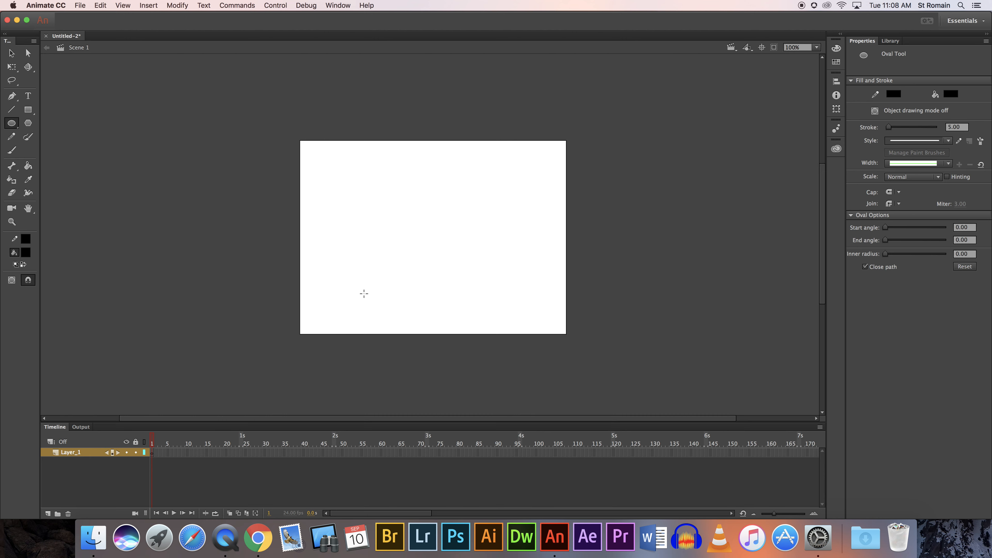
Set the fill color to bright green (#00FF00) and draw an upright rectangle left of the stage's center.
click(26, 253)
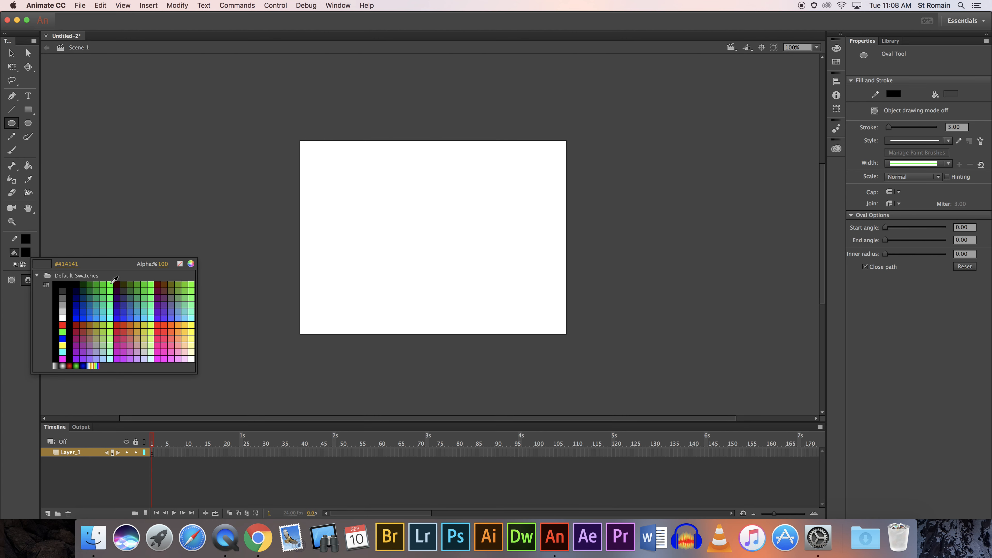
click(62, 332)
click(28, 111)
drag(365, 177, 448, 283)
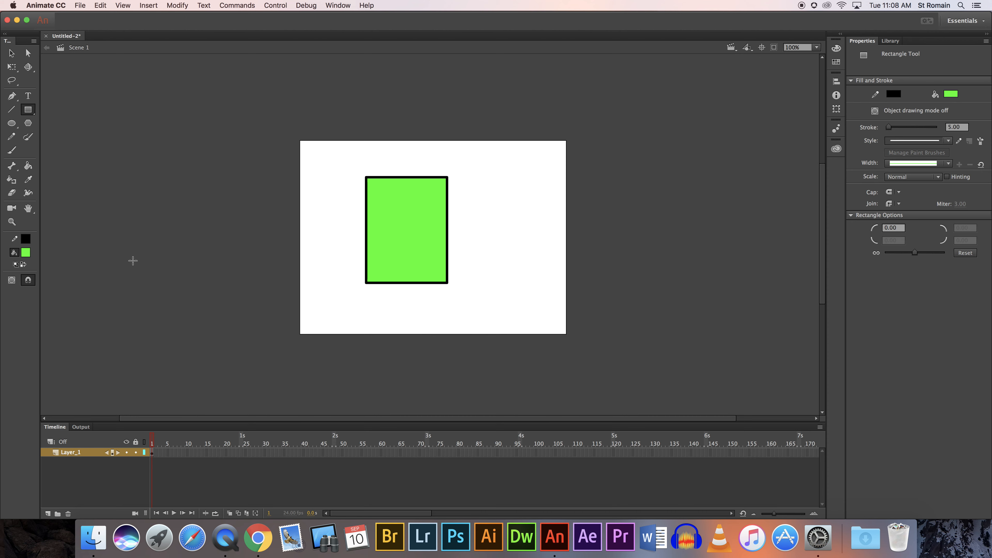
Set the fill color to medium blue and draw a circle about 234 px wide over the green rectangle's lower-right corner.
click(11, 124)
click(26, 253)
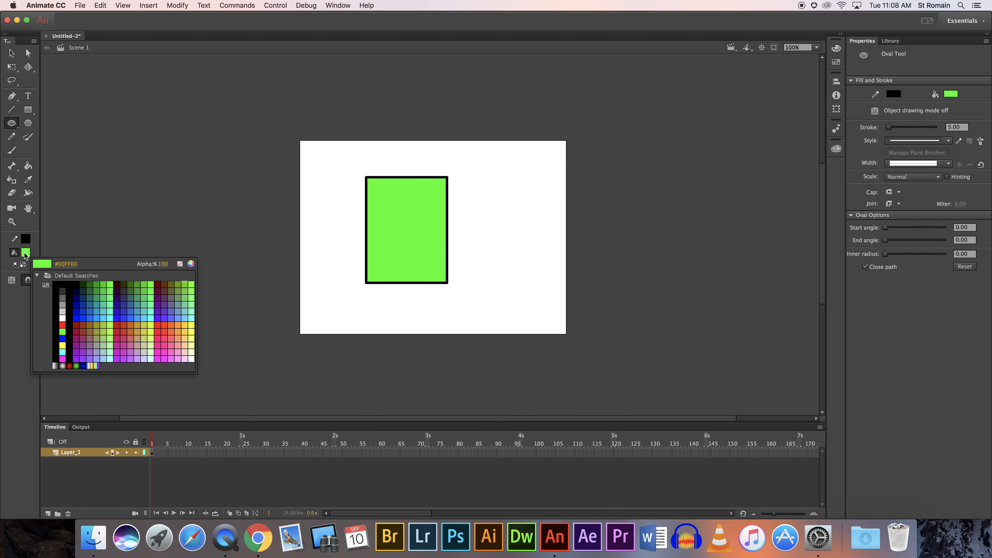
click(99, 310)
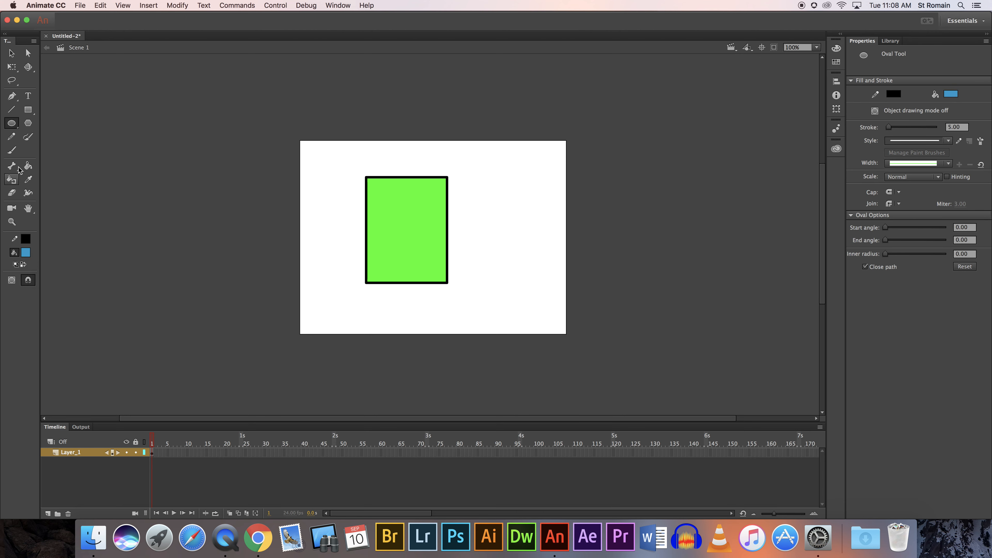
drag(506, 211, 391, 327)
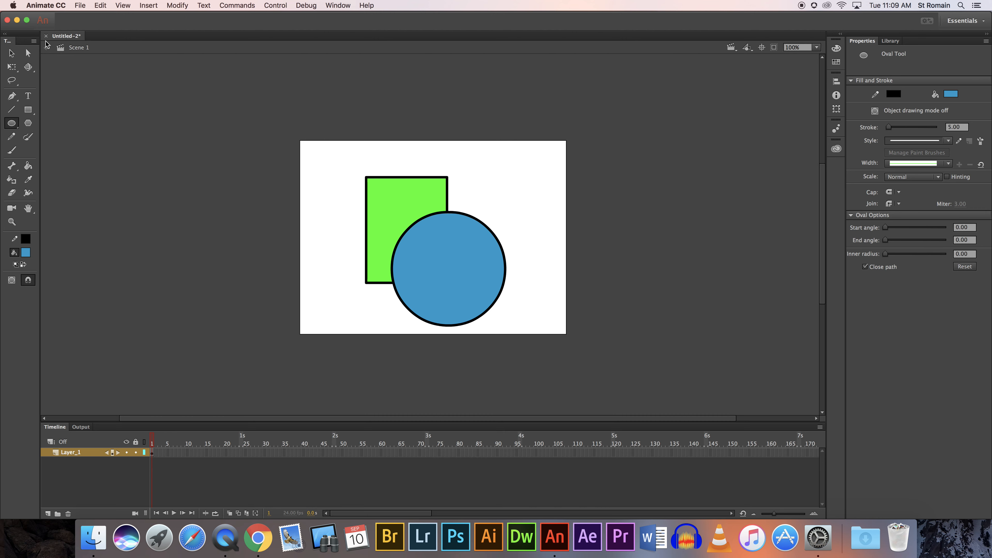
Move the blue circle off the rectangle to the stage's lower-right corner, at about X 414 and Y 216, and undo the move.
click(11, 53)
click(414, 253)
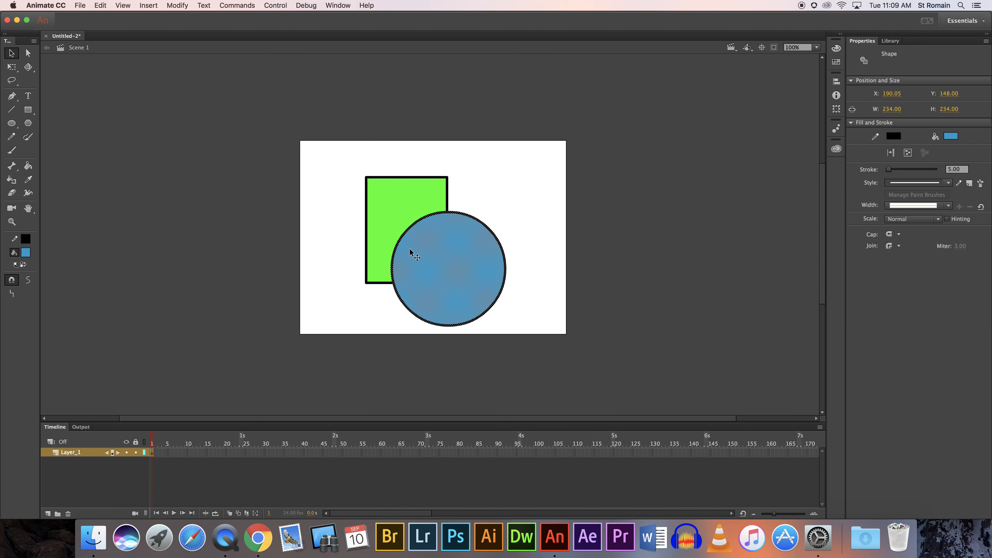
drag(438, 261, 551, 301)
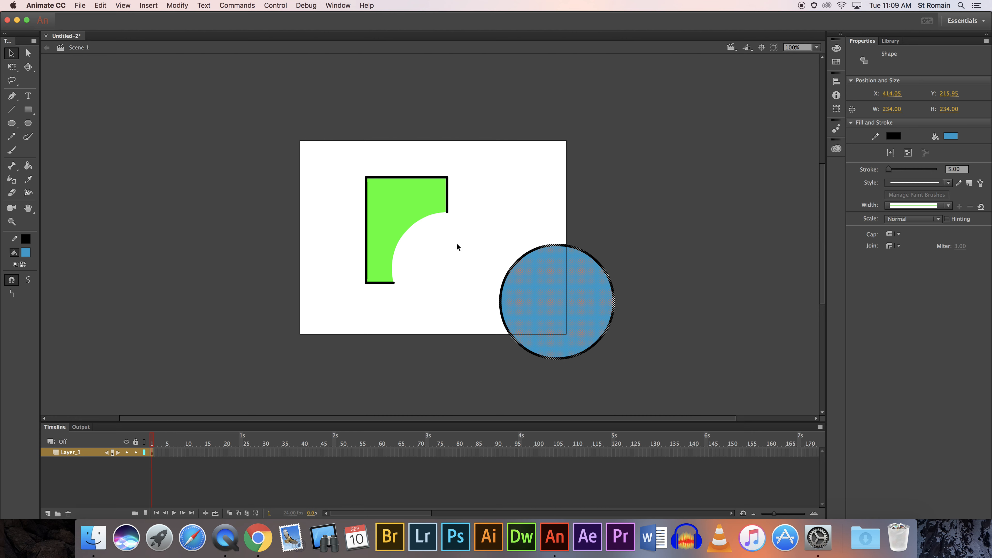
click(102, 6)
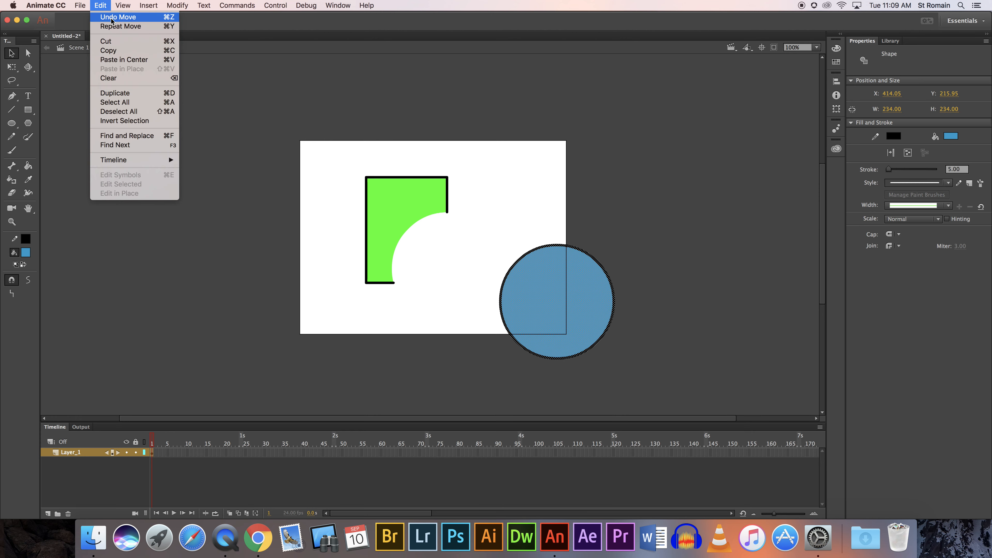
click(112, 17)
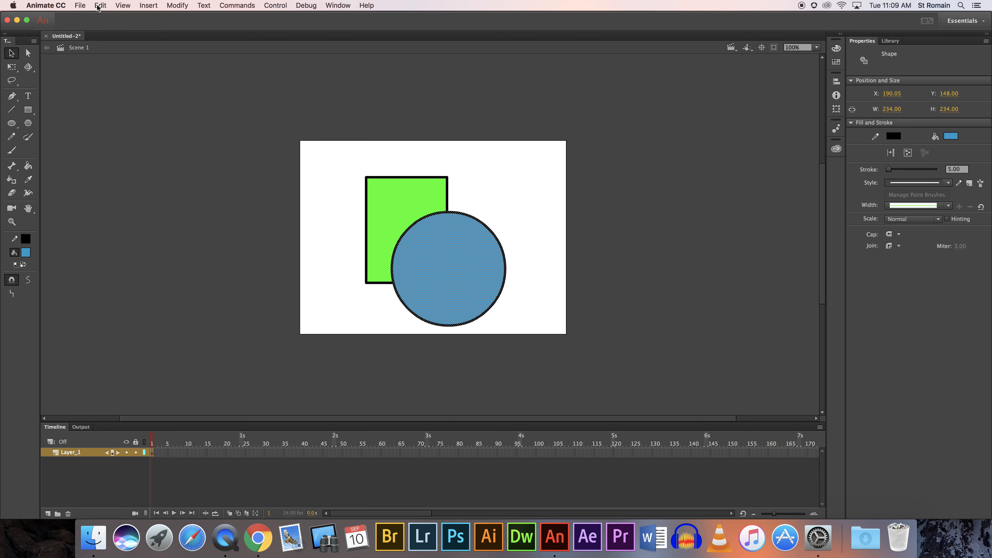
Undo the previous actions back through the drawing of the blue circle, leaving only the green rectangle.
click(100, 6)
click(104, 17)
click(101, 6)
click(103, 17)
click(101, 5)
click(104, 17)
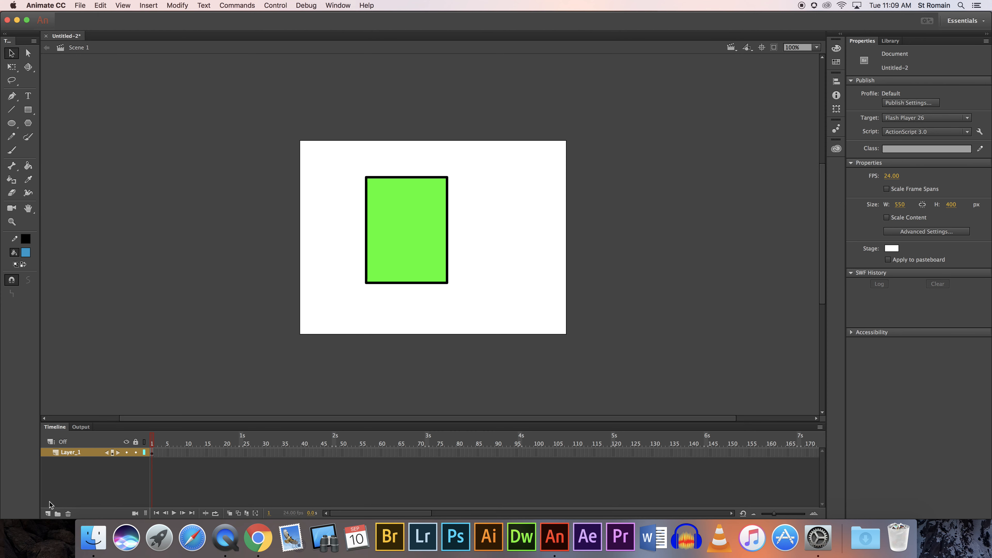
Rename the layer that holds the green rectangle to "square".
double_click(69, 452)
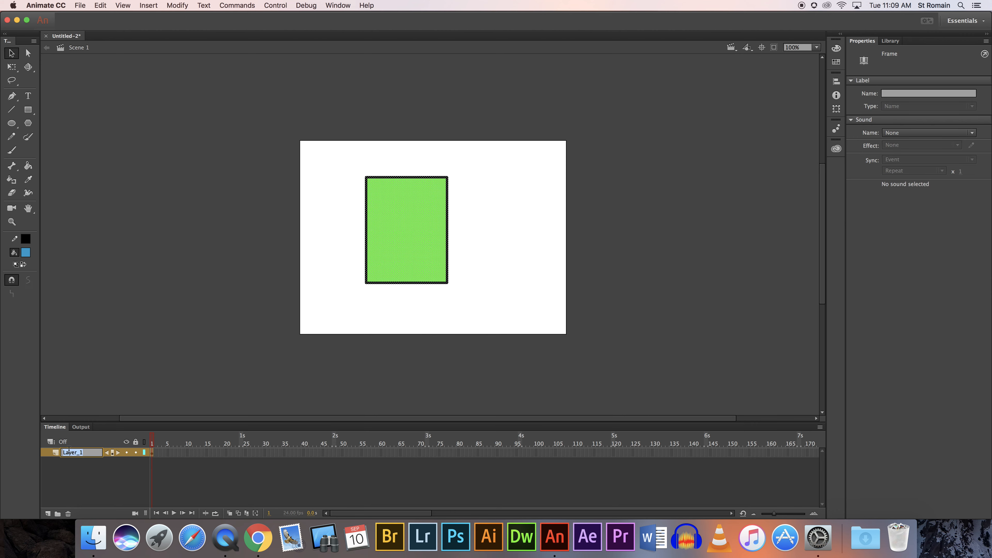
text(square)
key(Return)
Add a new layer above the square layer and name it "circle".
click(48, 514)
double_click(69, 452)
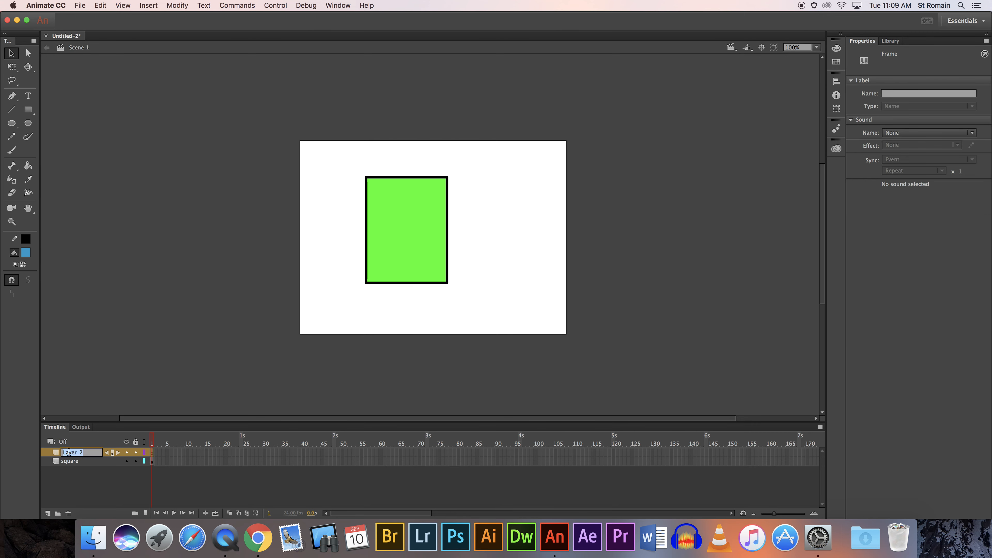
text(circle)
key(Return)
Draw a blue circle on the circle layer with the Oval tool, overlapping the green rectangle's lower-right corner.
click(11, 123)
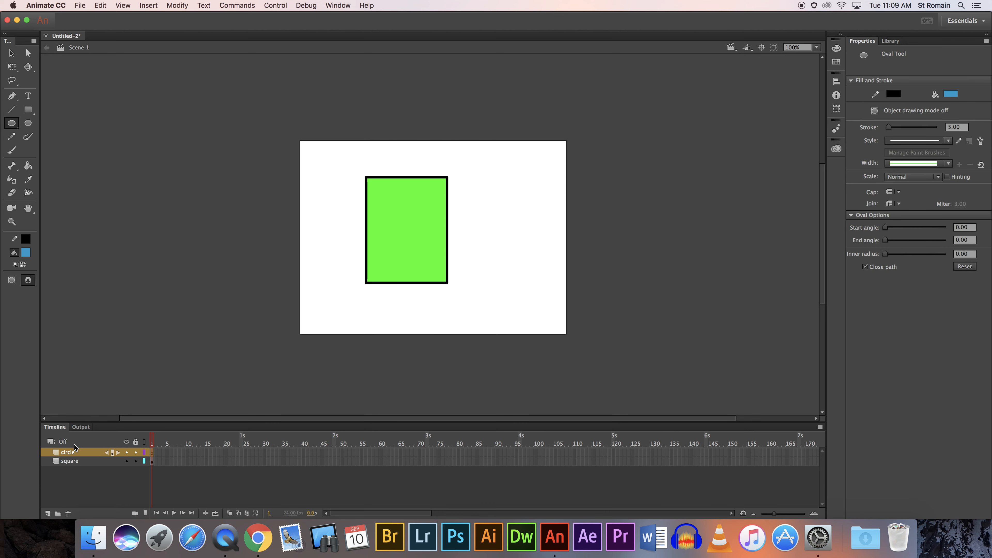
click(70, 461)
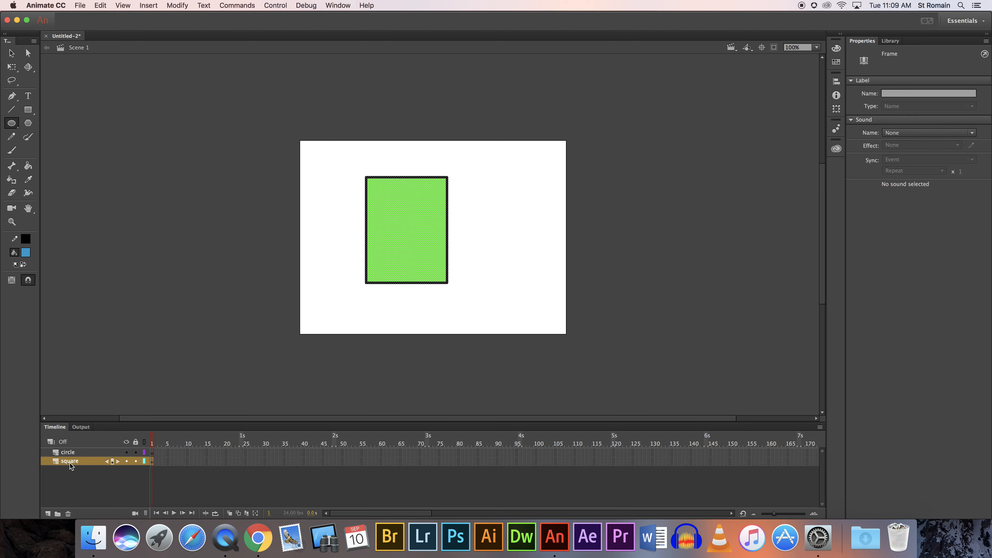
click(72, 453)
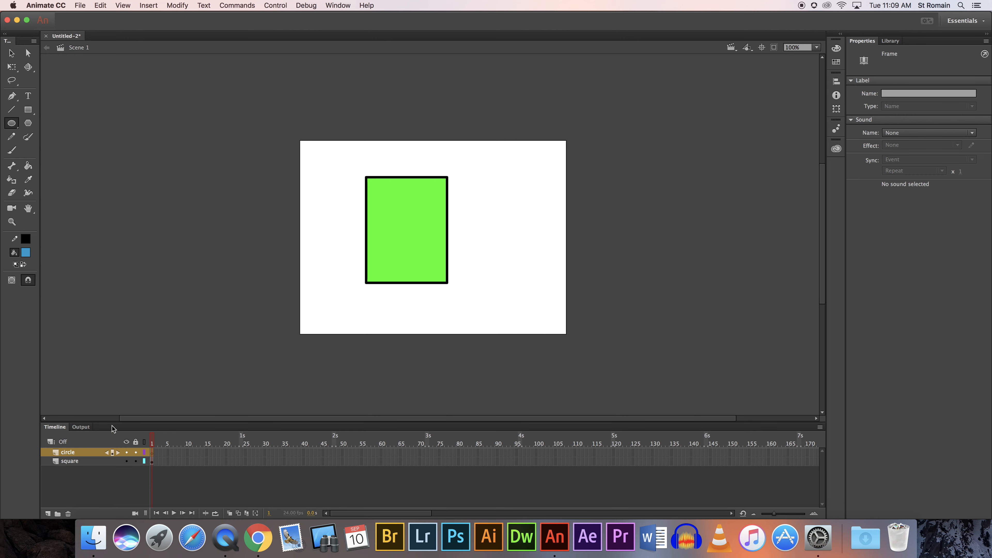
drag(508, 222, 397, 332)
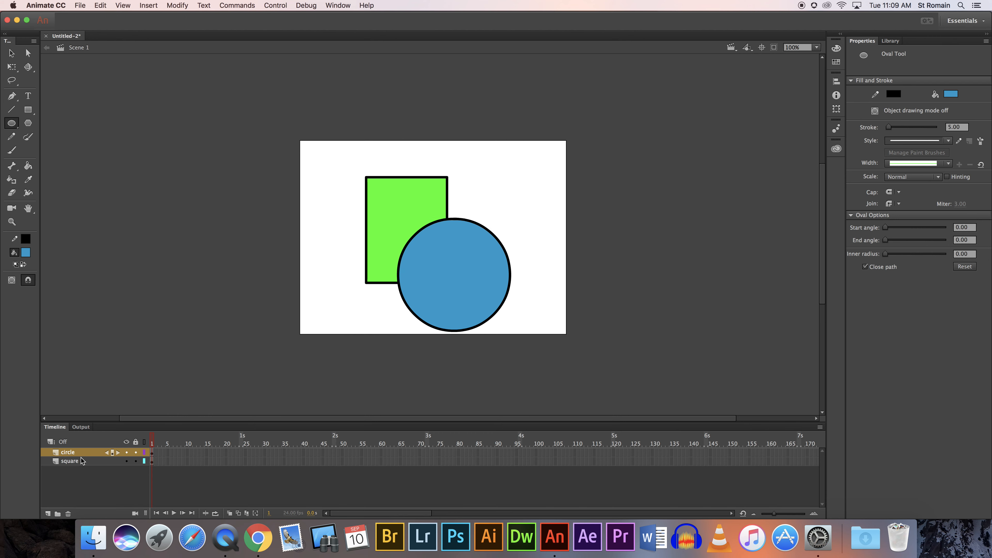
Move the blue circle to the stage's lower left and the green rectangle to its lower right so they no longer overlap.
click(11, 52)
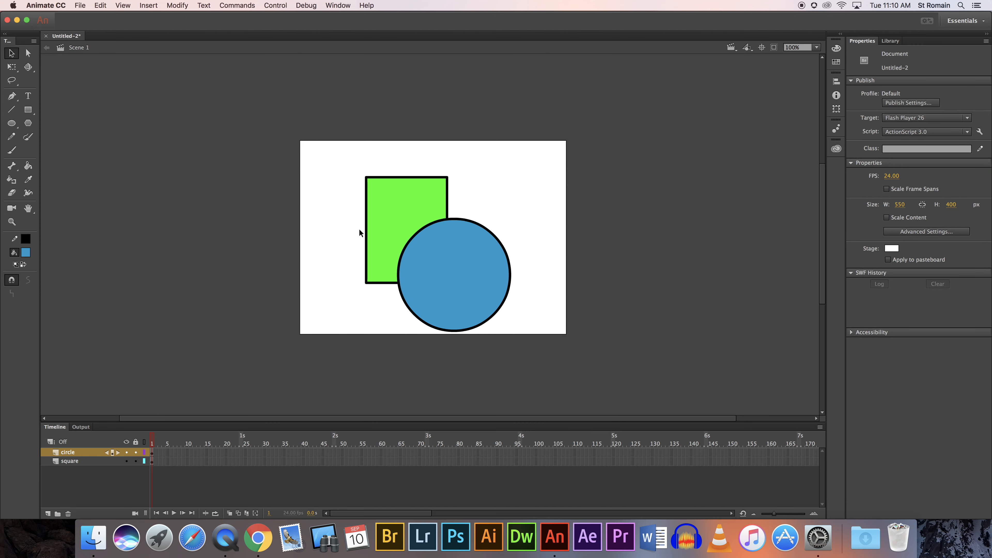
click(427, 257)
drag(414, 297, 356, 260)
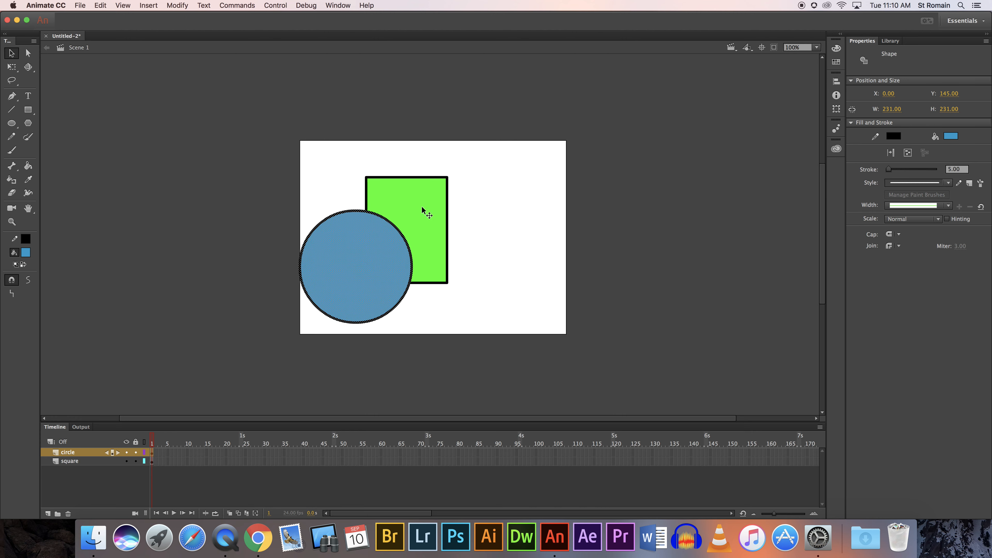
click(421, 234)
drag(421, 234, 490, 280)
click(388, 269)
drag(357, 275, 375, 278)
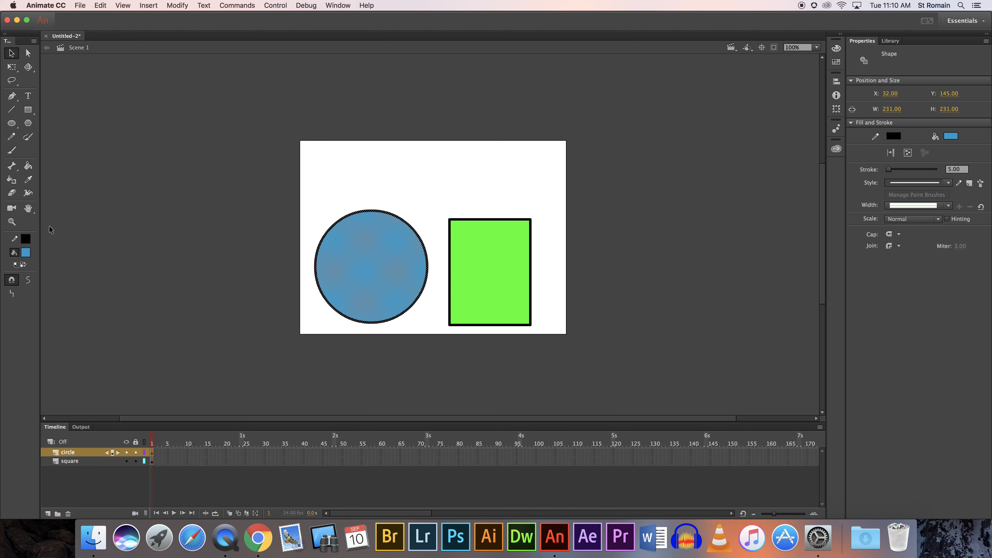
Add two new layers above the circle layer, naming the lower one "star" and the upper one "line".
click(48, 514)
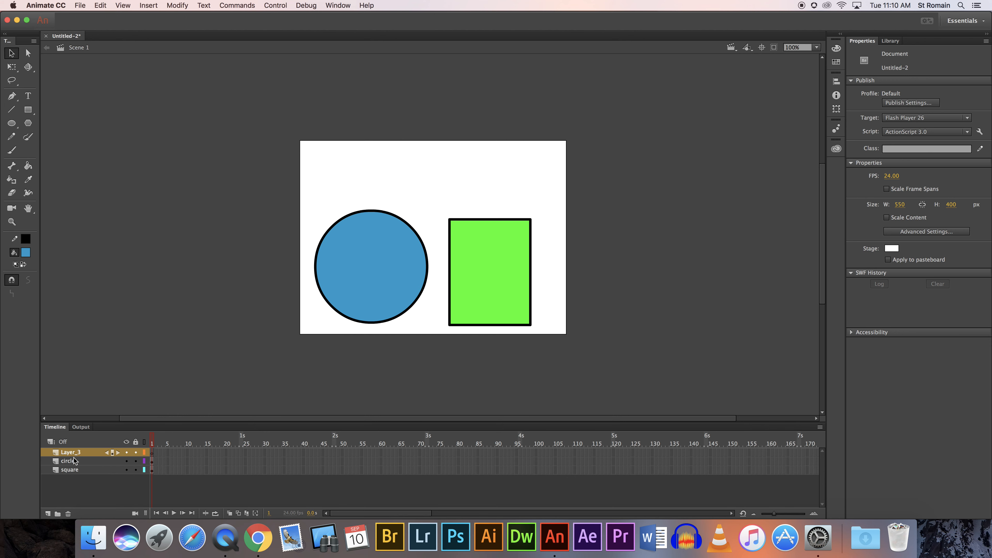
click(47, 513)
double_click(75, 460)
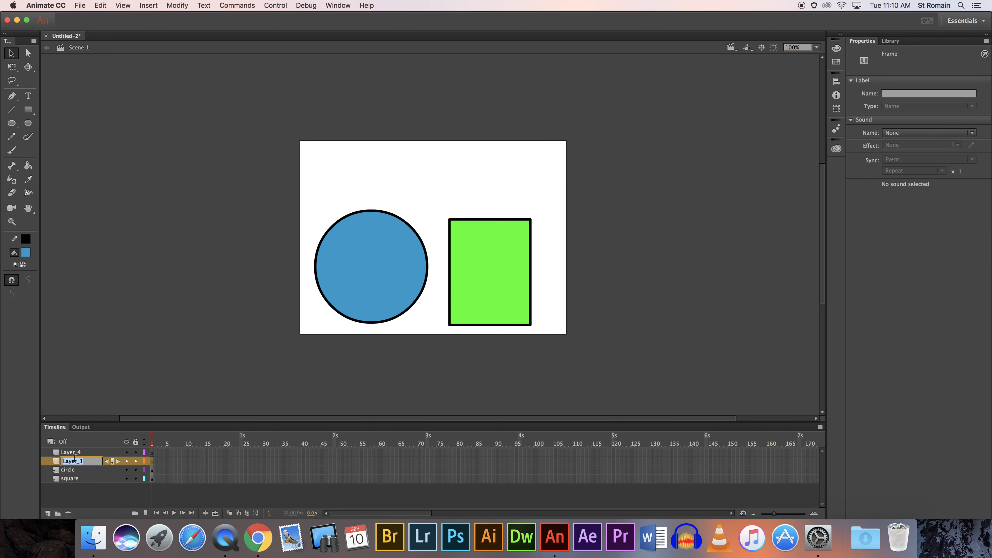
text(star)
click(78, 453)
key(e)
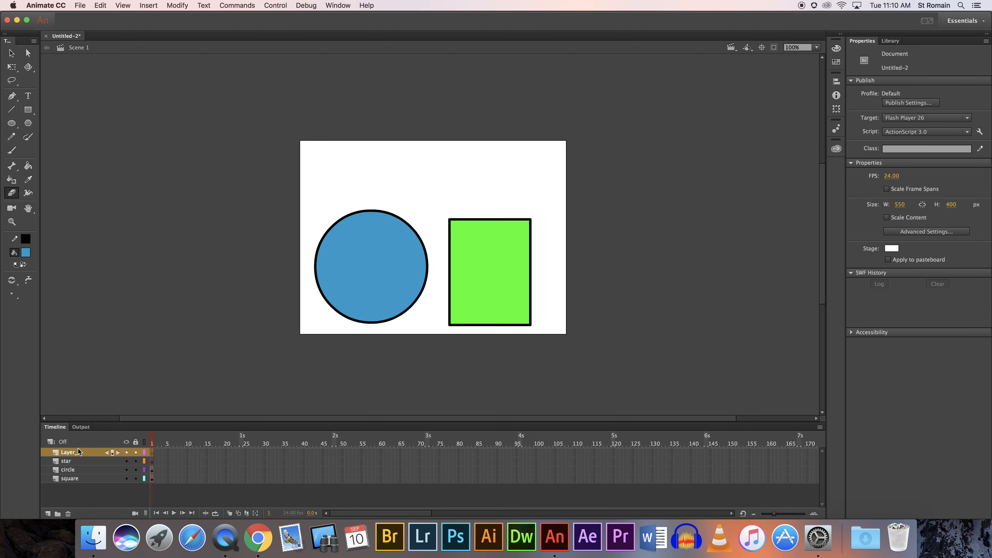
double_click(73, 453)
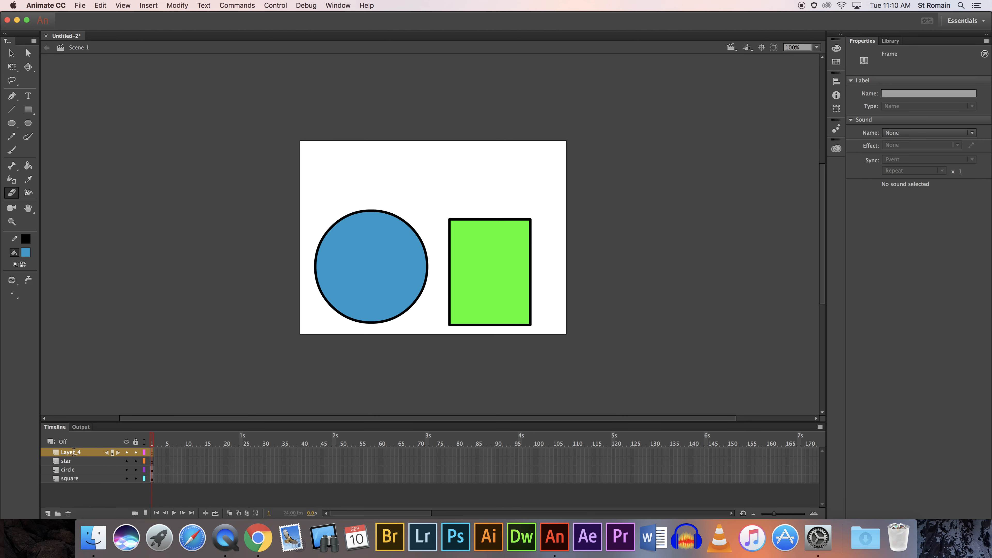
text(line)
Draw a black diagonal line above the circle on the line layer and a blue pentagon above the rectangle on the star layer.
click(11, 112)
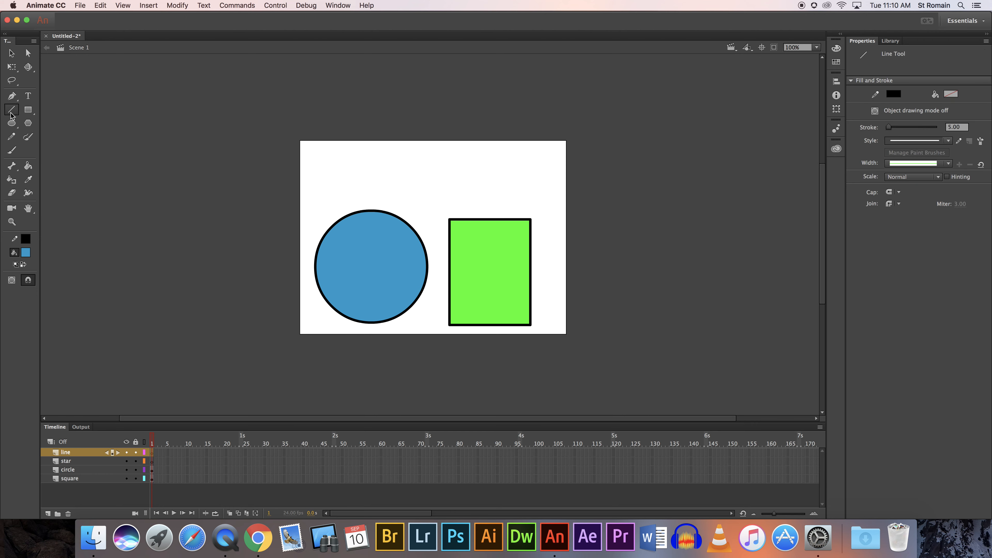
drag(319, 152, 423, 202)
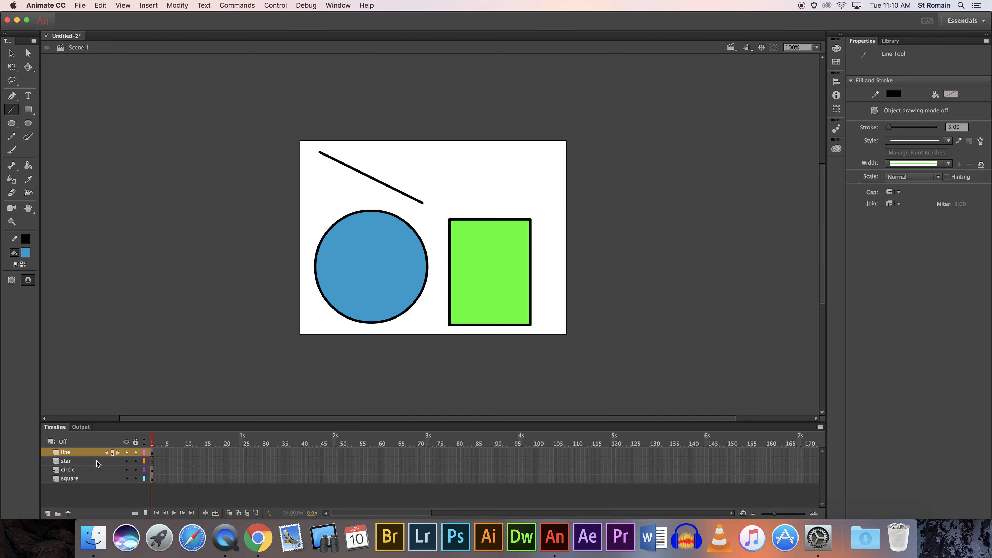
click(83, 463)
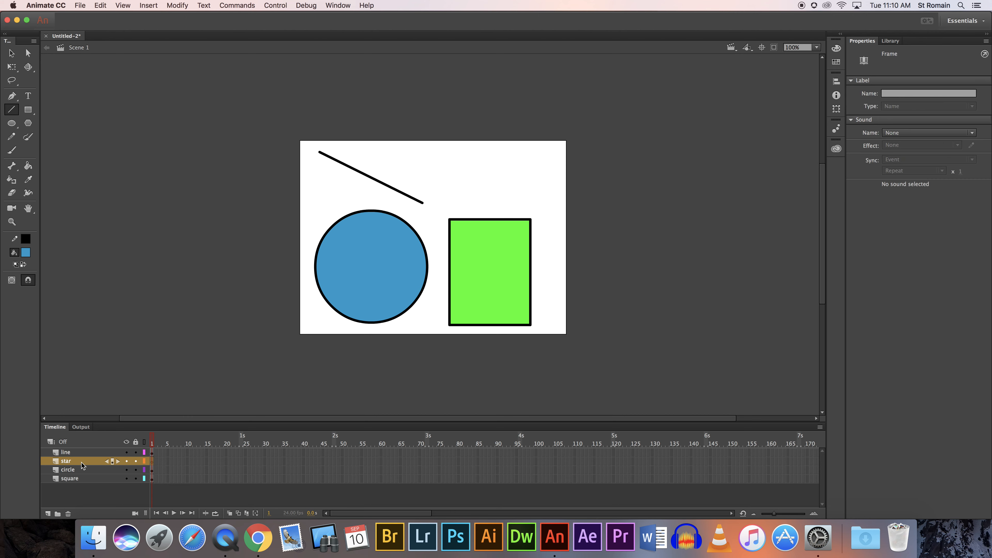
click(27, 124)
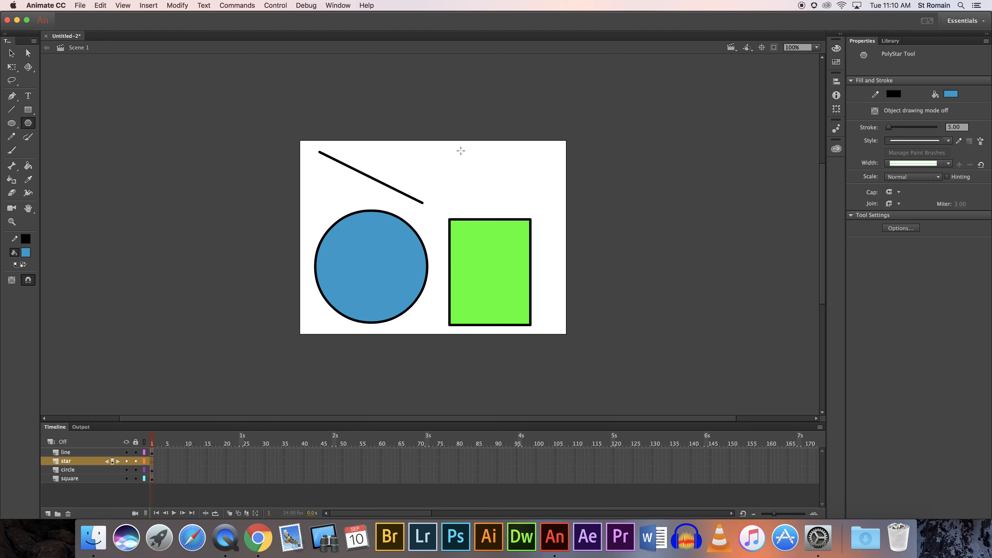
drag(480, 166, 514, 192)
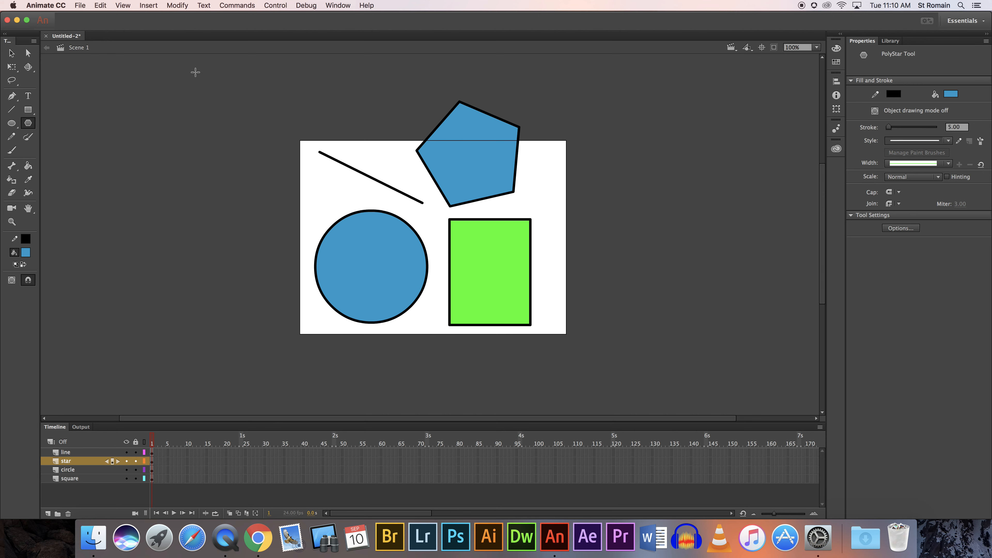
Bend the sides of the blue pentagon inward to shape it into a five-pointed star.
click(13, 54)
drag(439, 128, 450, 135)
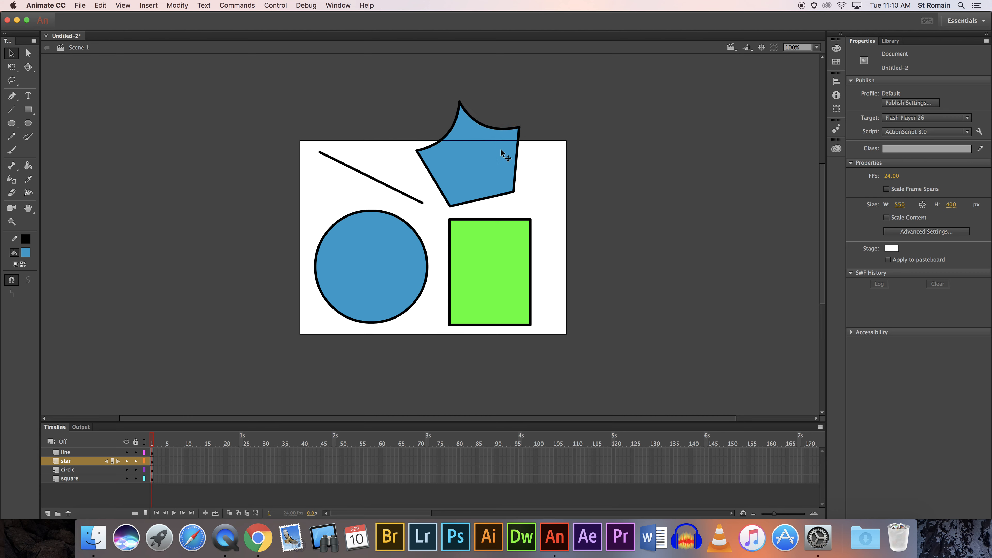
drag(516, 164, 507, 161)
drag(479, 198, 449, 171)
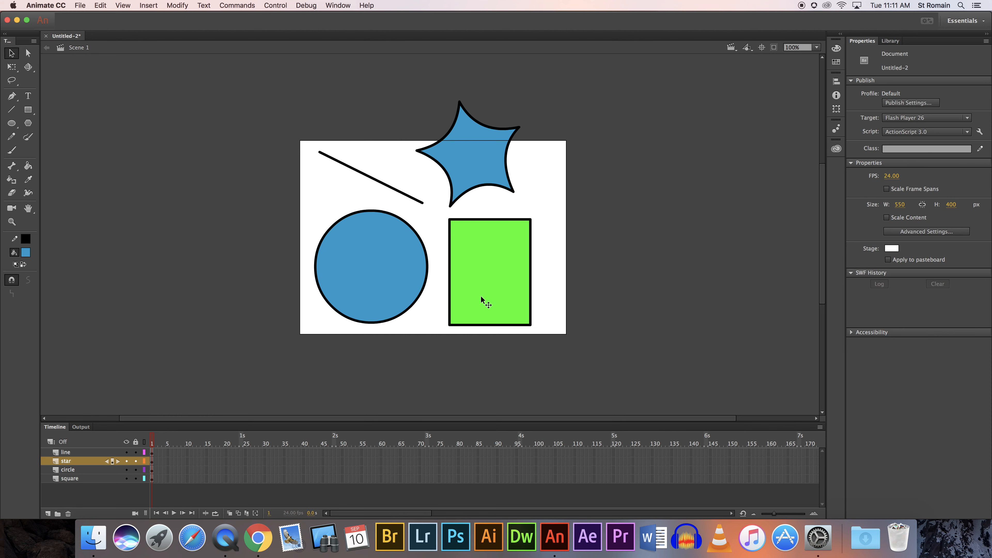
Hide and show the line, star, circle and square layers one after another to check what each contains.
click(126, 453)
click(126, 452)
click(126, 461)
click(127, 461)
click(127, 470)
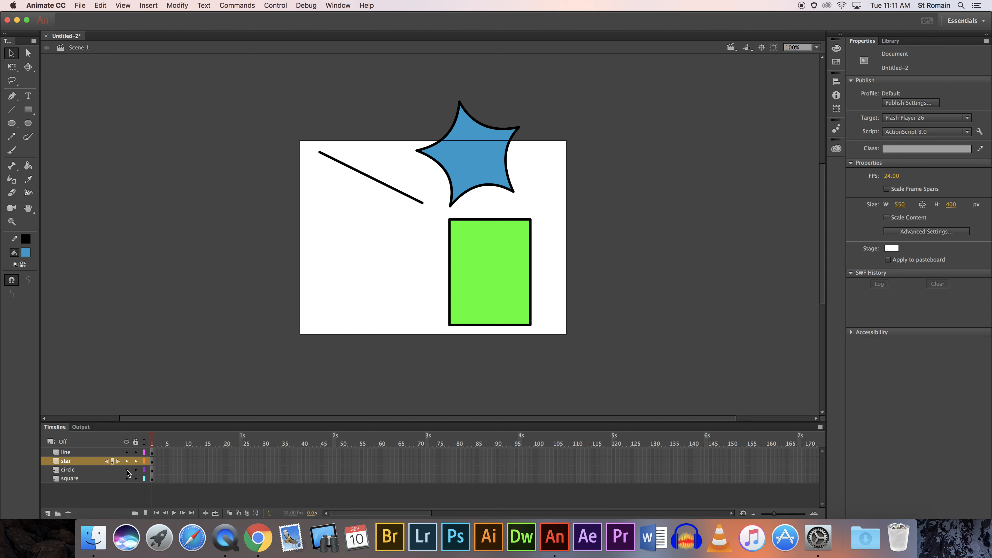
click(127, 470)
click(126, 478)
click(127, 478)
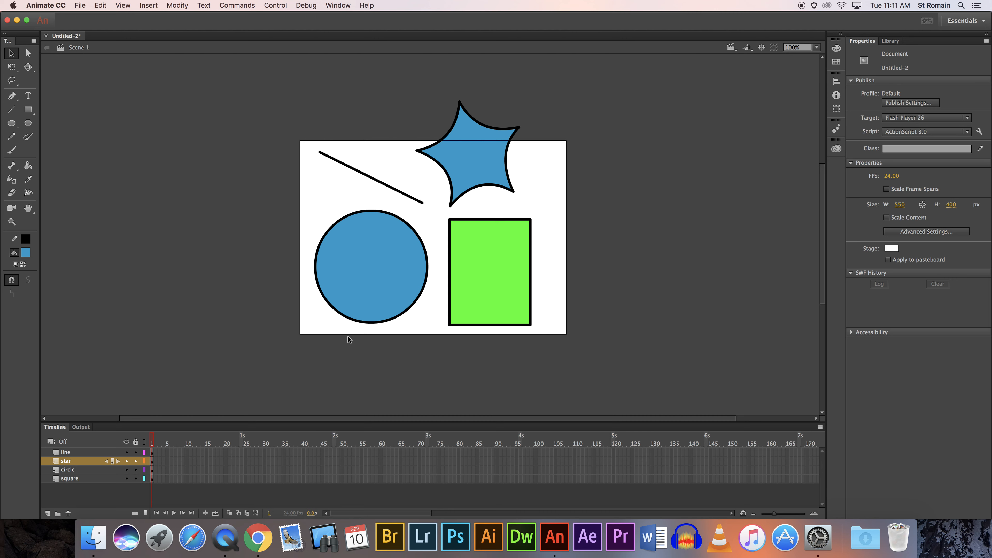
Move the green rectangle up and slightly left, and place the star over its lower-right corner.
click(476, 298)
drag(481, 304, 459, 244)
click(471, 171)
drag(467, 152, 508, 263)
click(360, 268)
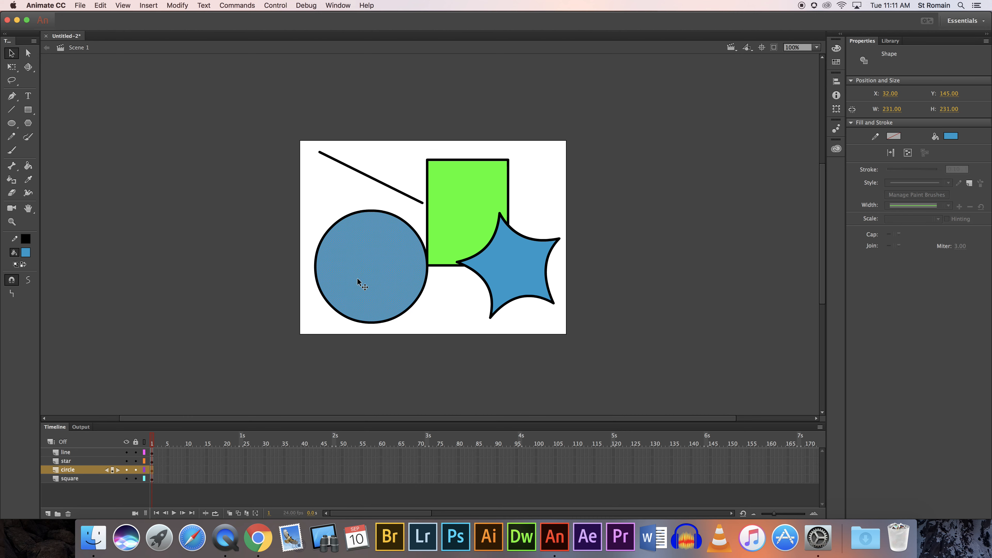
mouse_move(355, 281)
mouse_down()
mouse_move(381, 288)
mouse_move(392, 279)
mouse_up()
key(super+z)
Move the circle's fill and outline together to the right over the rectangle's corner, and shift the line right across the rectangle.
double_click(359, 279)
click(367, 184)
click(372, 177)
drag(372, 177, 424, 178)
click(412, 155)
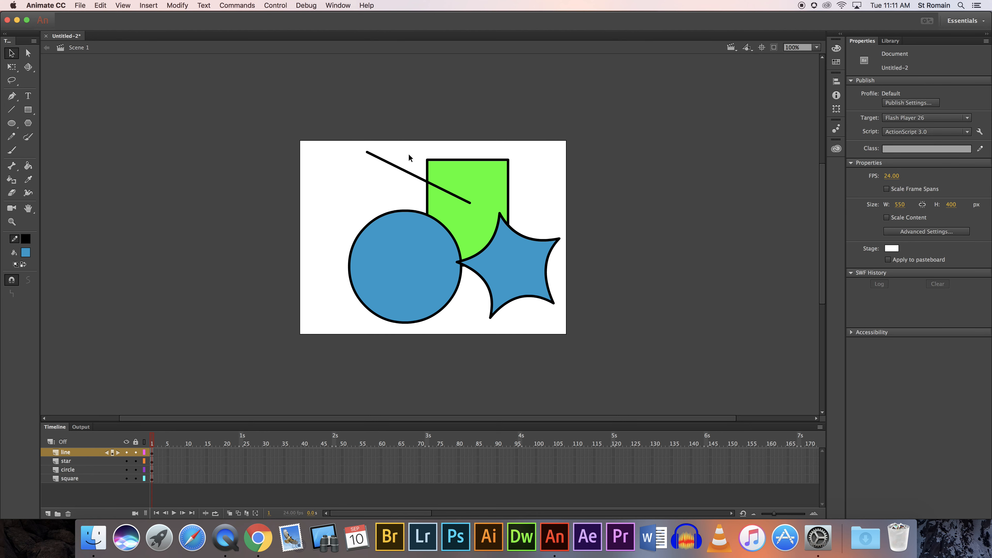